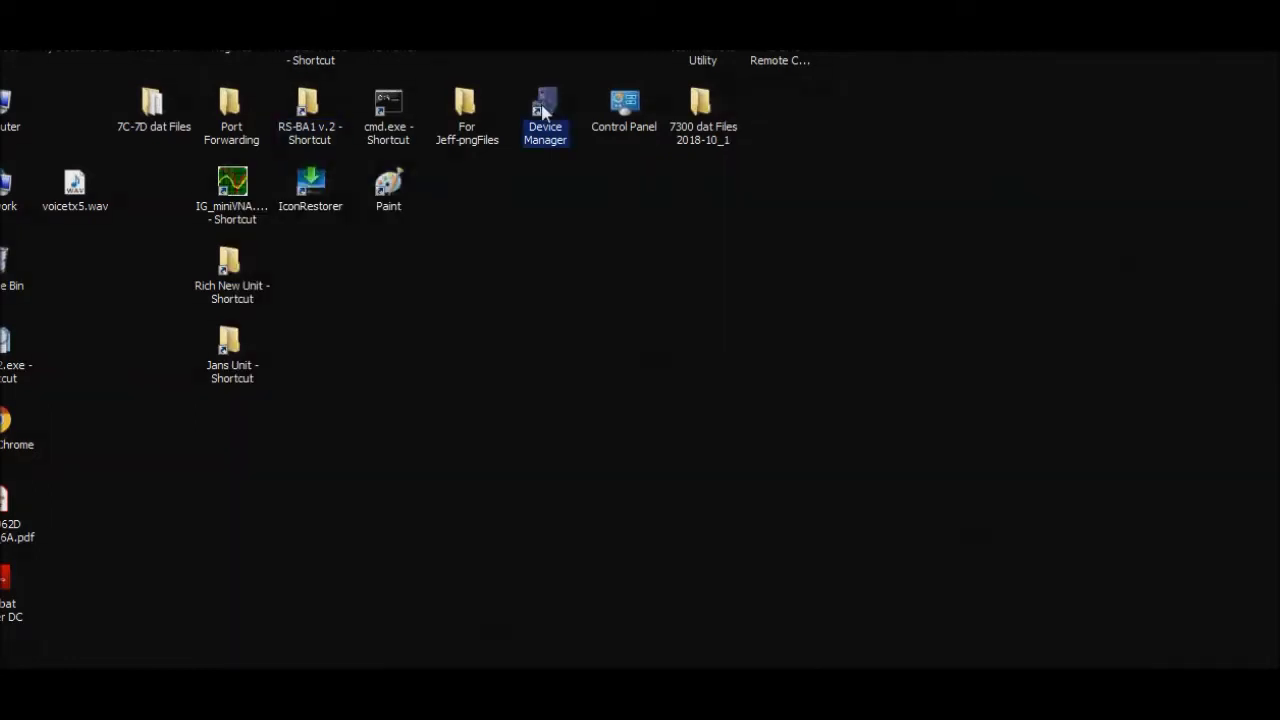
- Check the COM ports assigned to the radios' USB to UART bridges in Device Manager, closing it when done
double_click(545, 110)
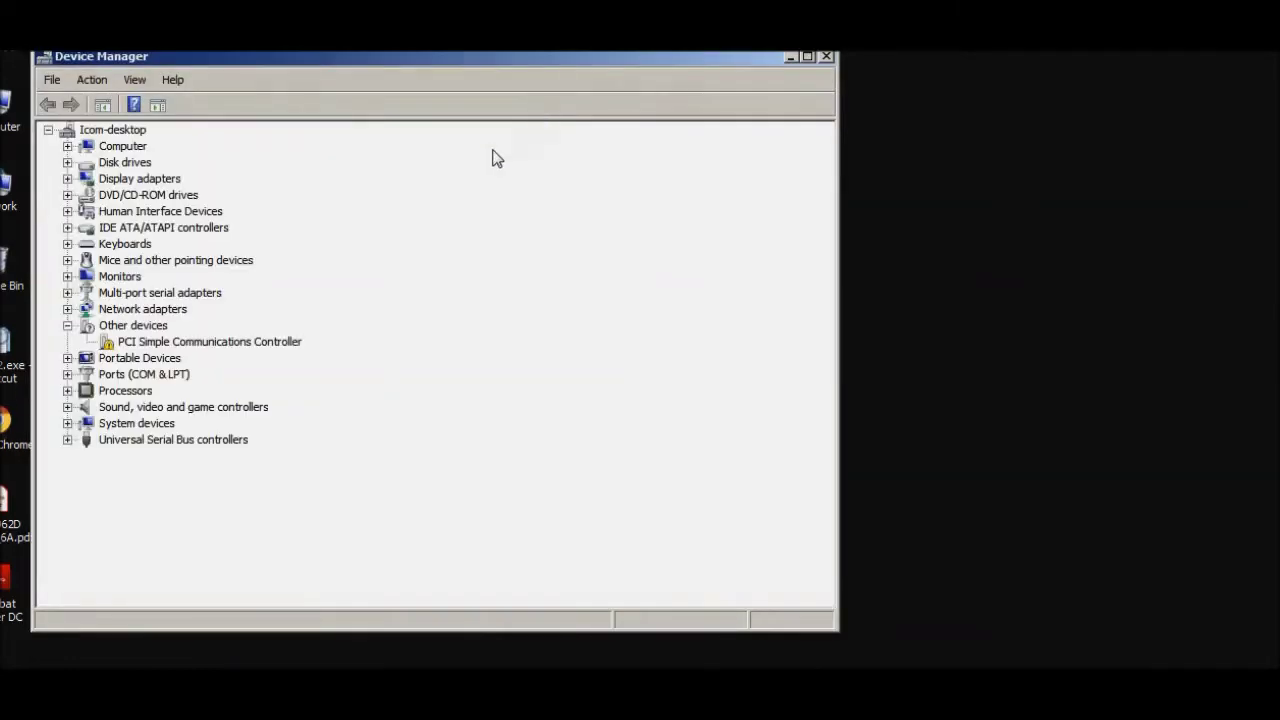
left_click_drag(415, 57, 653, 148)
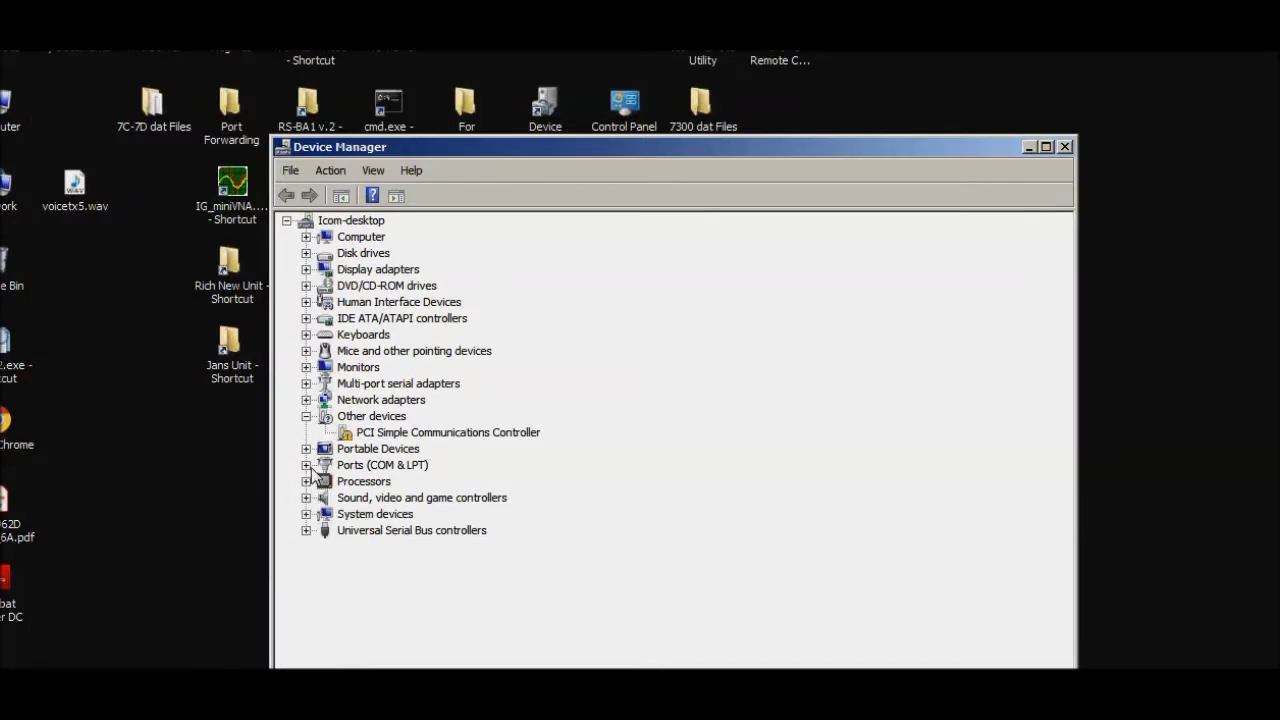
left_click(306, 465)
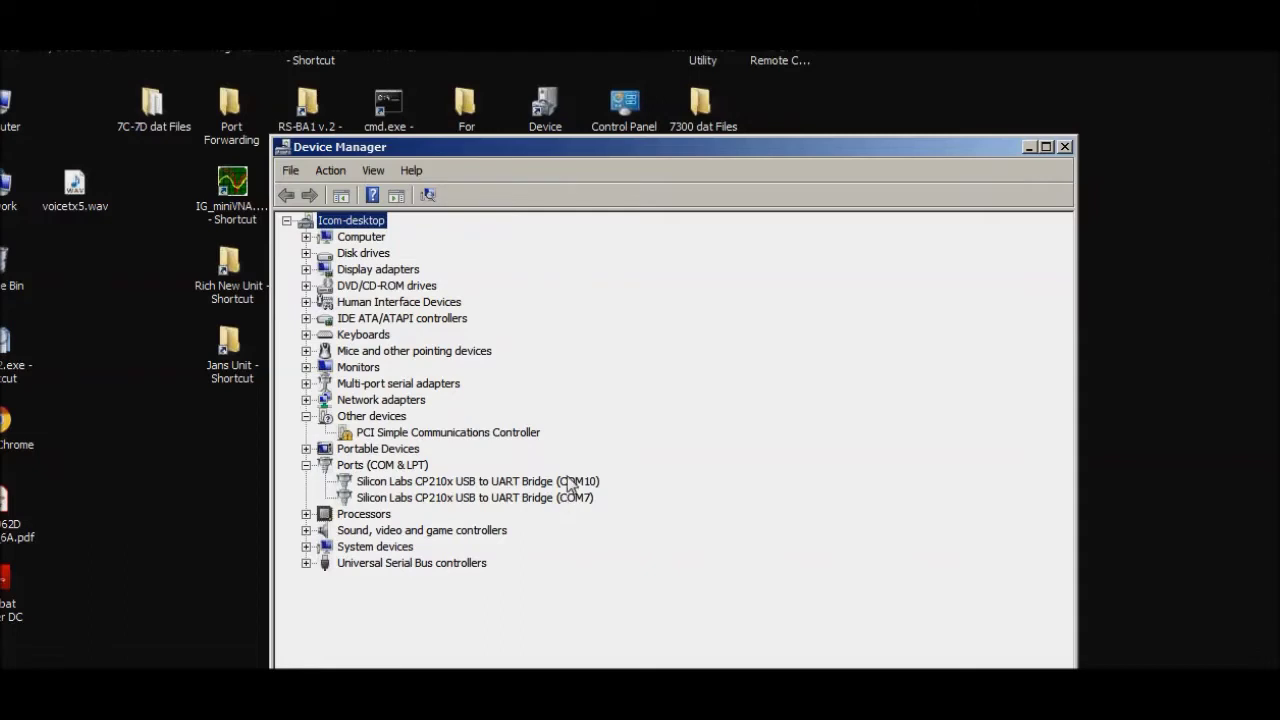
left_click(1064, 146)
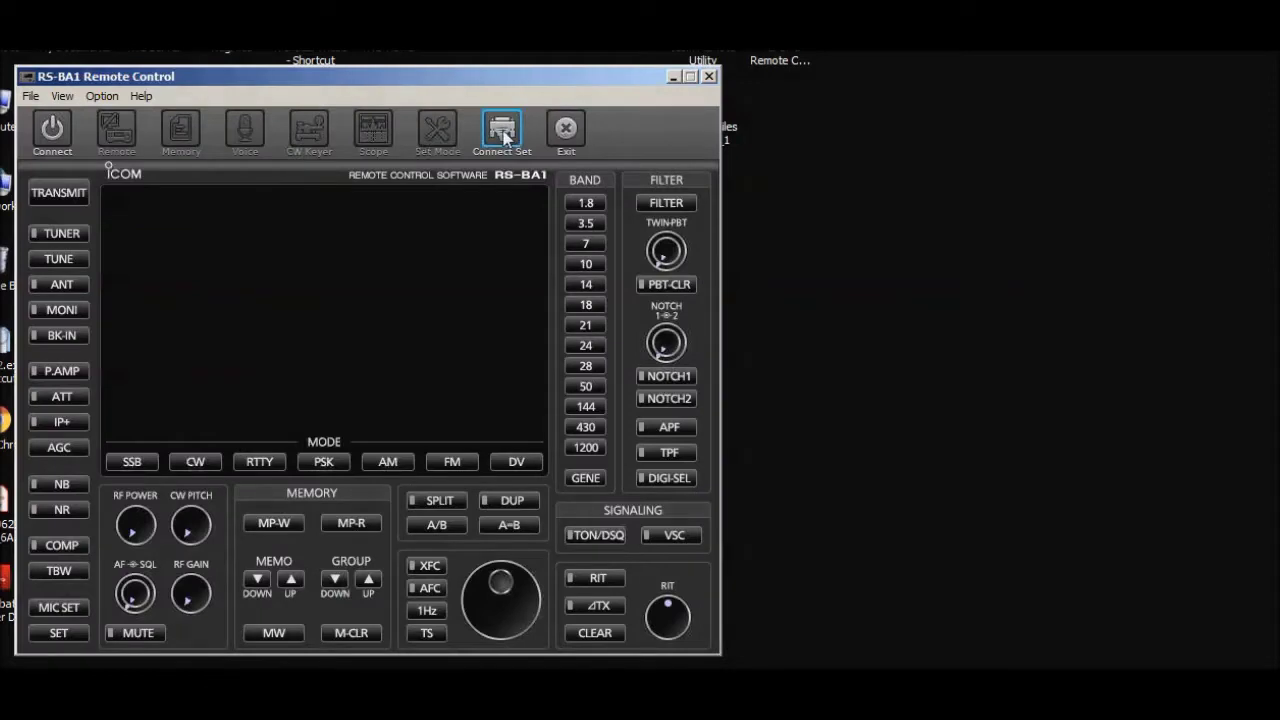
- Accept the IC-7300 USB connection settings with Remote Utility set to Not Use, and connect to the radio
left_click(502, 130)
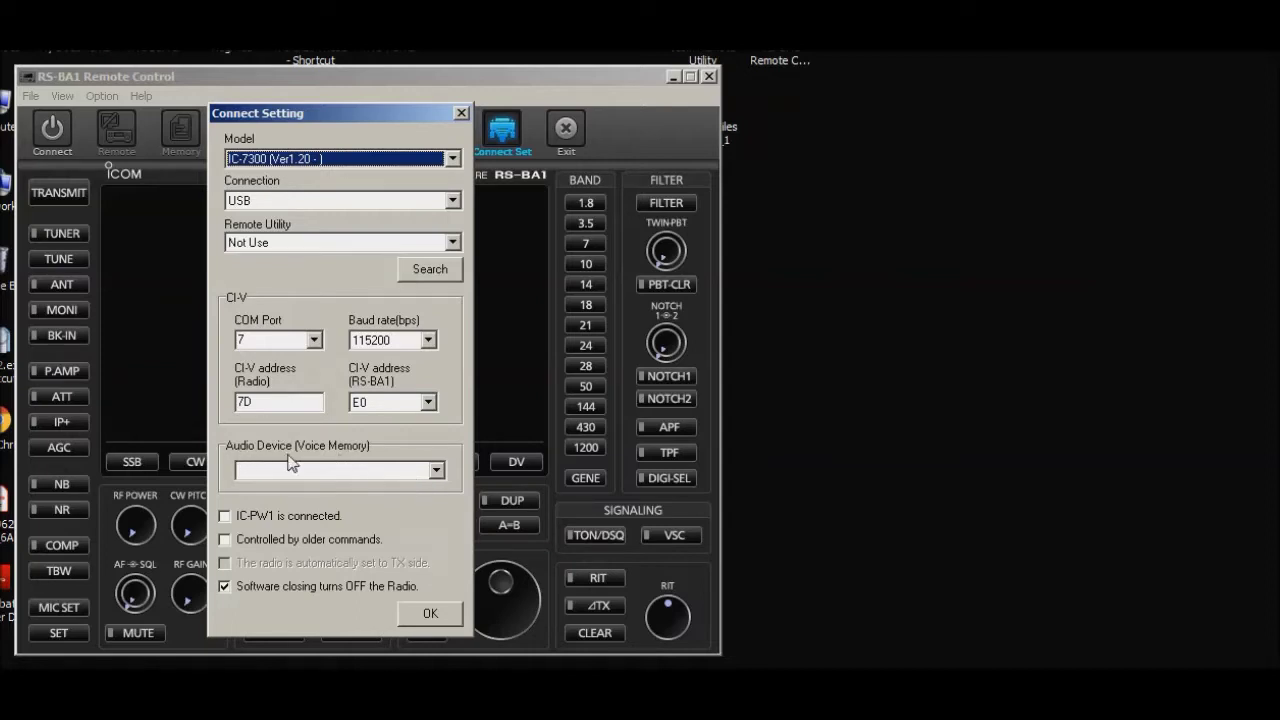
left_click(430, 614)
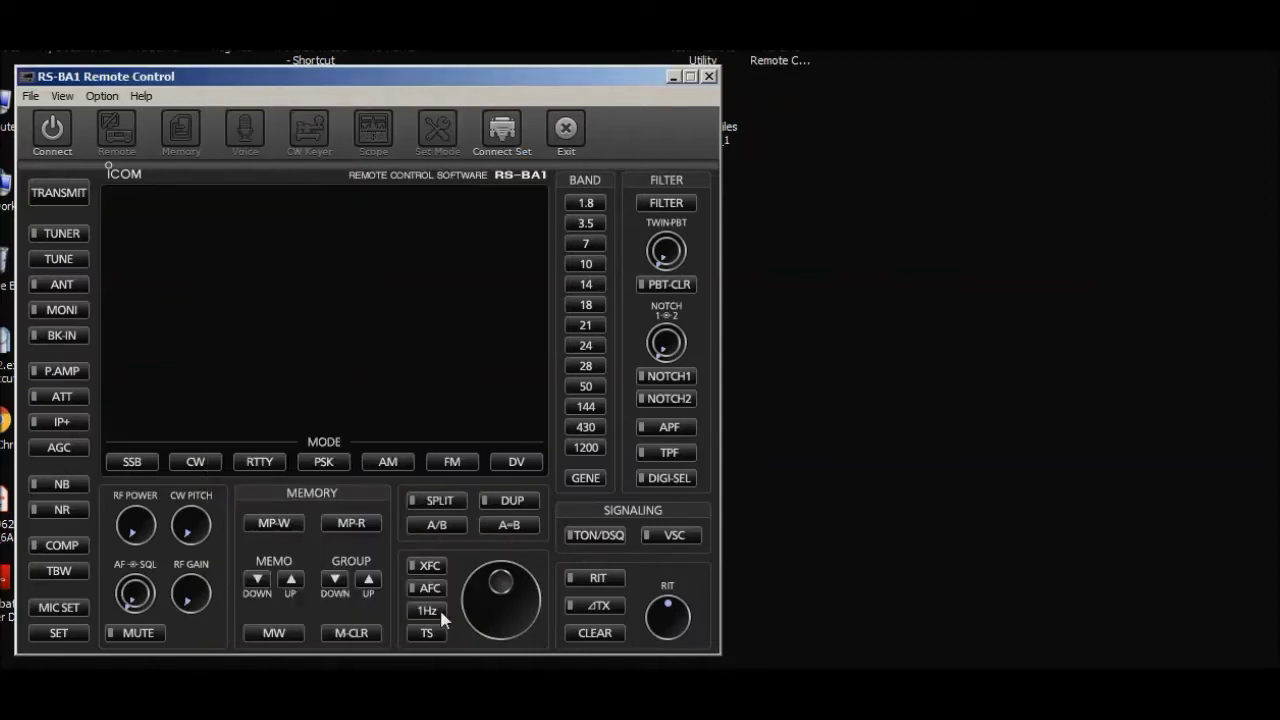
left_click(52, 130)
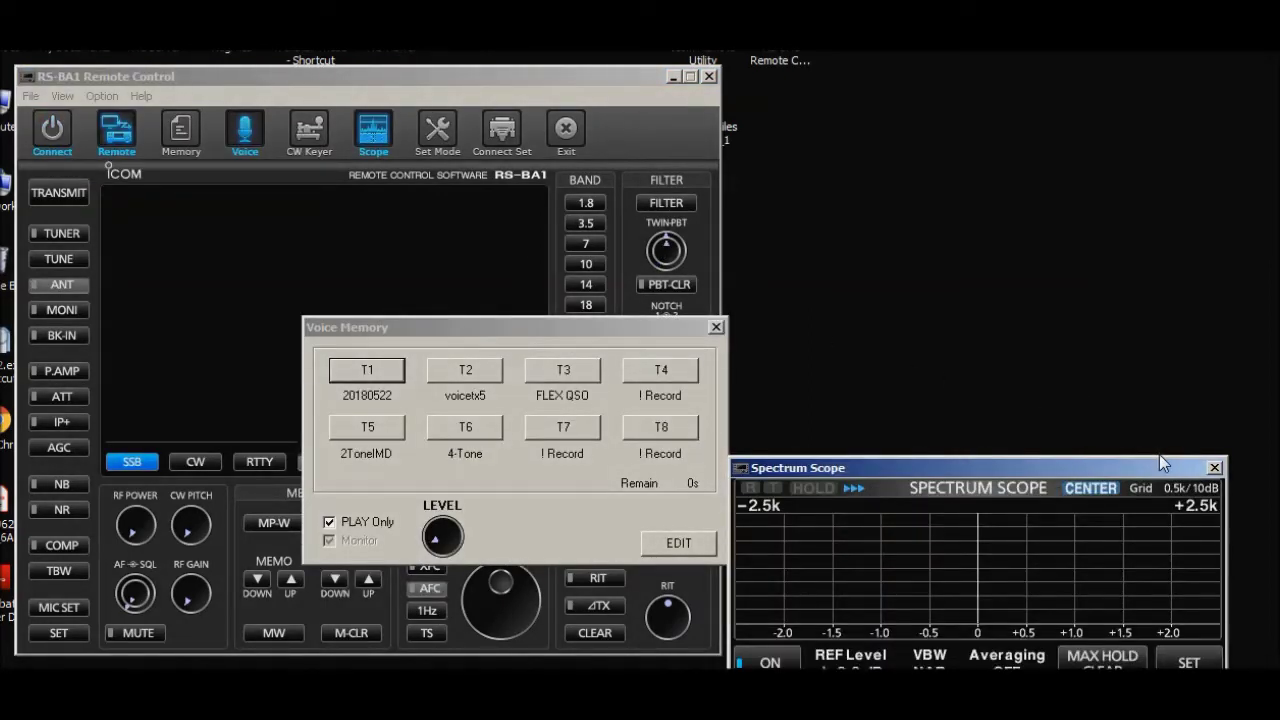
- Dismiss Voice Memory, reposition the Spectrum Scope over the main radio window and switch the scope to FIX mode
left_click(715, 328)
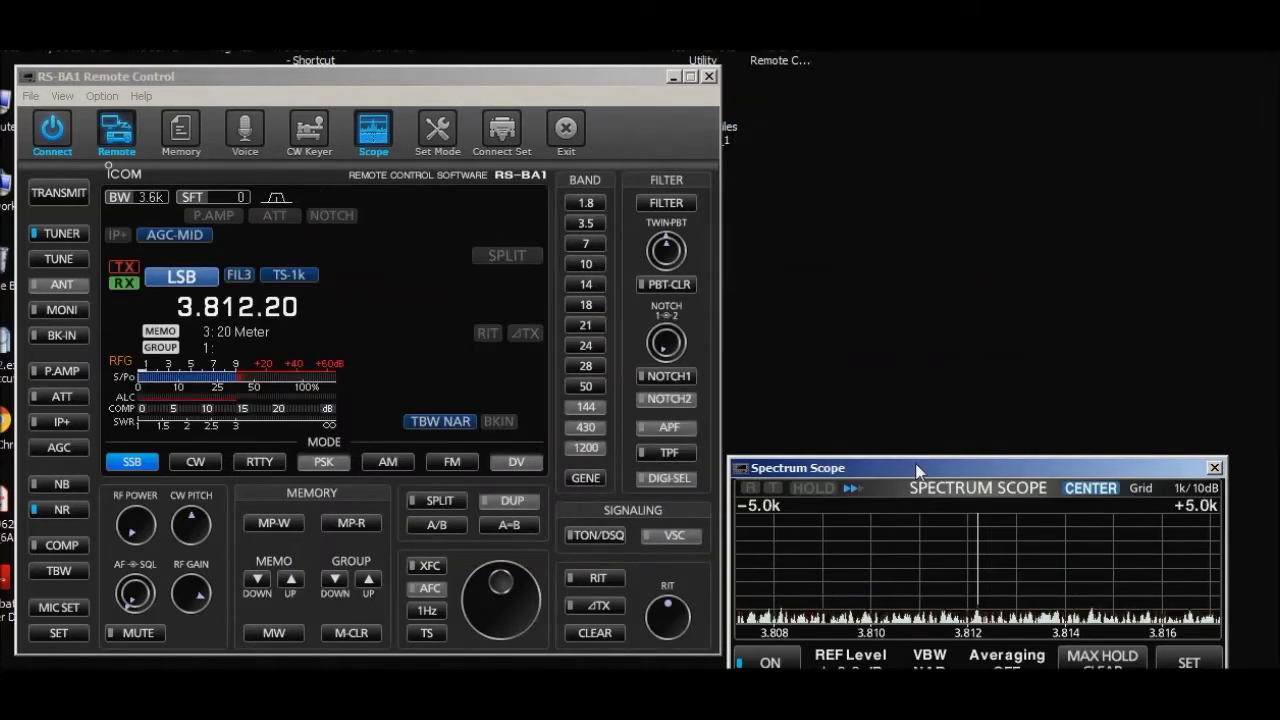
left_click_drag(910, 465, 649, 300)
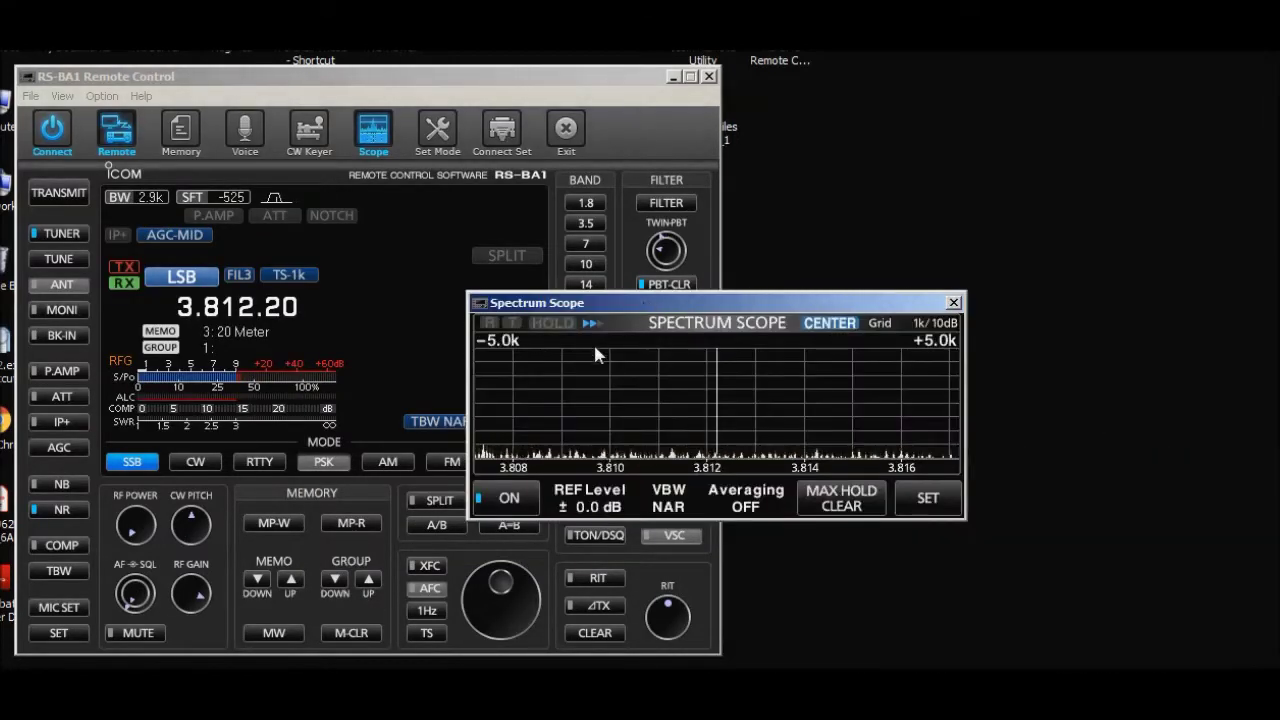
left_click(819, 325)
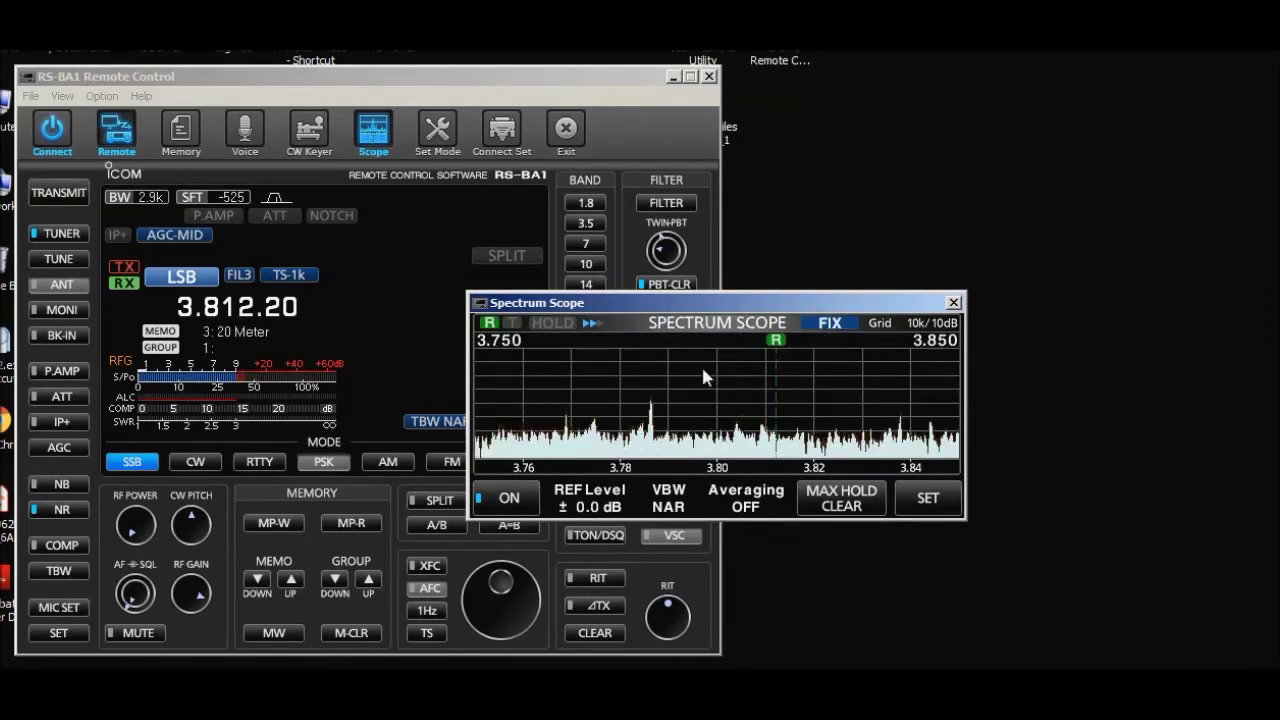
- Return to the main radio window and disconnect from the radio
left_click(338, 311)
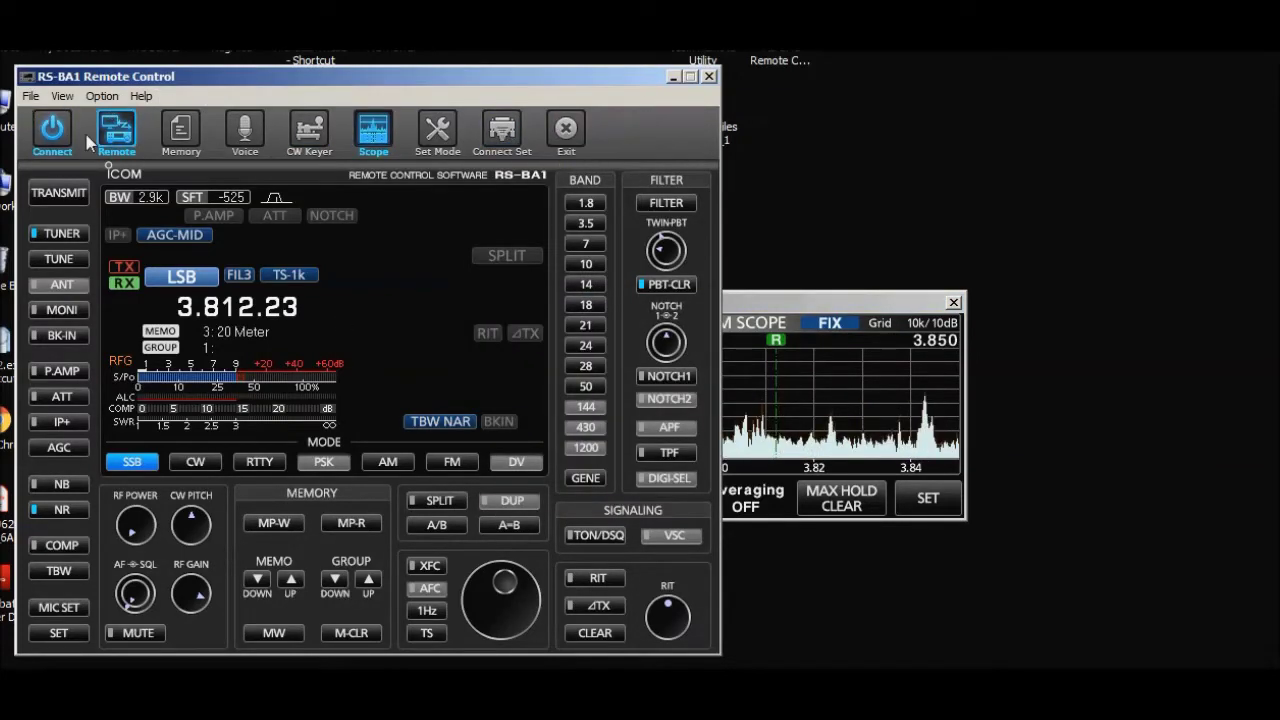
left_click(52, 130)
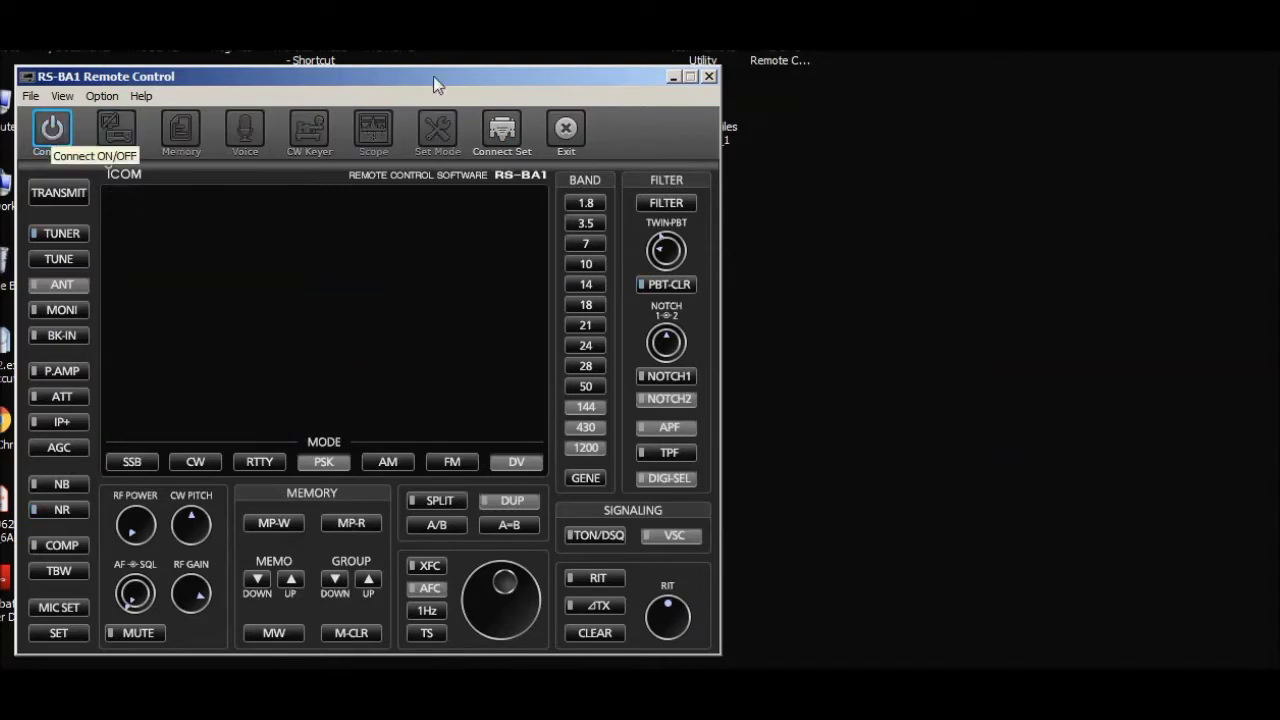
- Review the radio's direct USB connection settings, then close RS-BA1 Remote Control
left_click(502, 128)
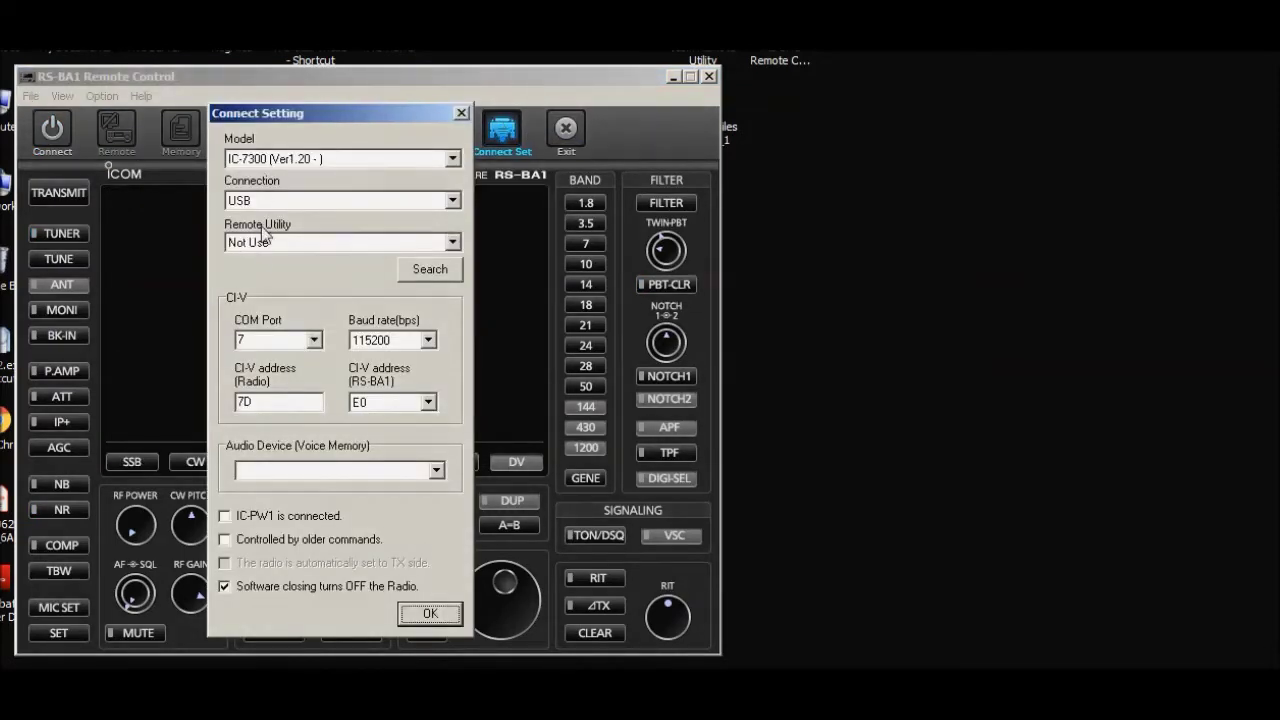
left_click(430, 615)
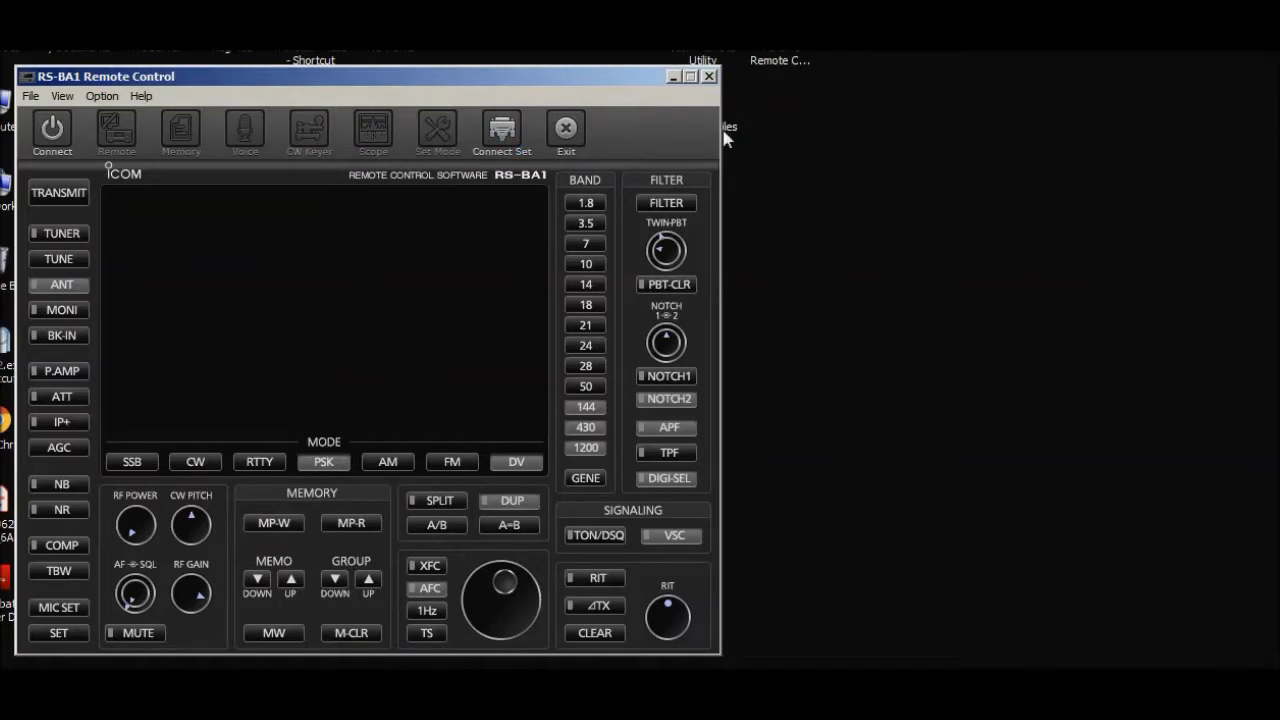
left_click(707, 77)
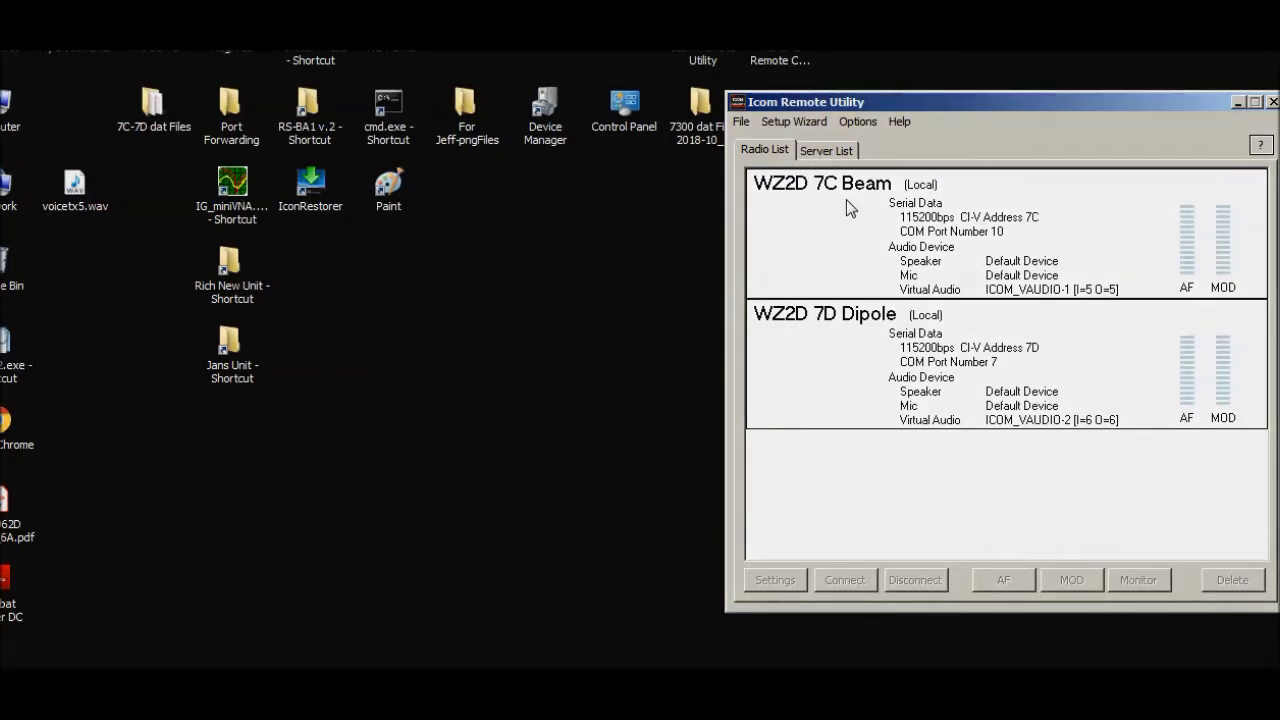
- Start registering a radio accessible from other PCs in Icom Remote Utility's local/server settings and list the USB radios
left_click(849, 121)
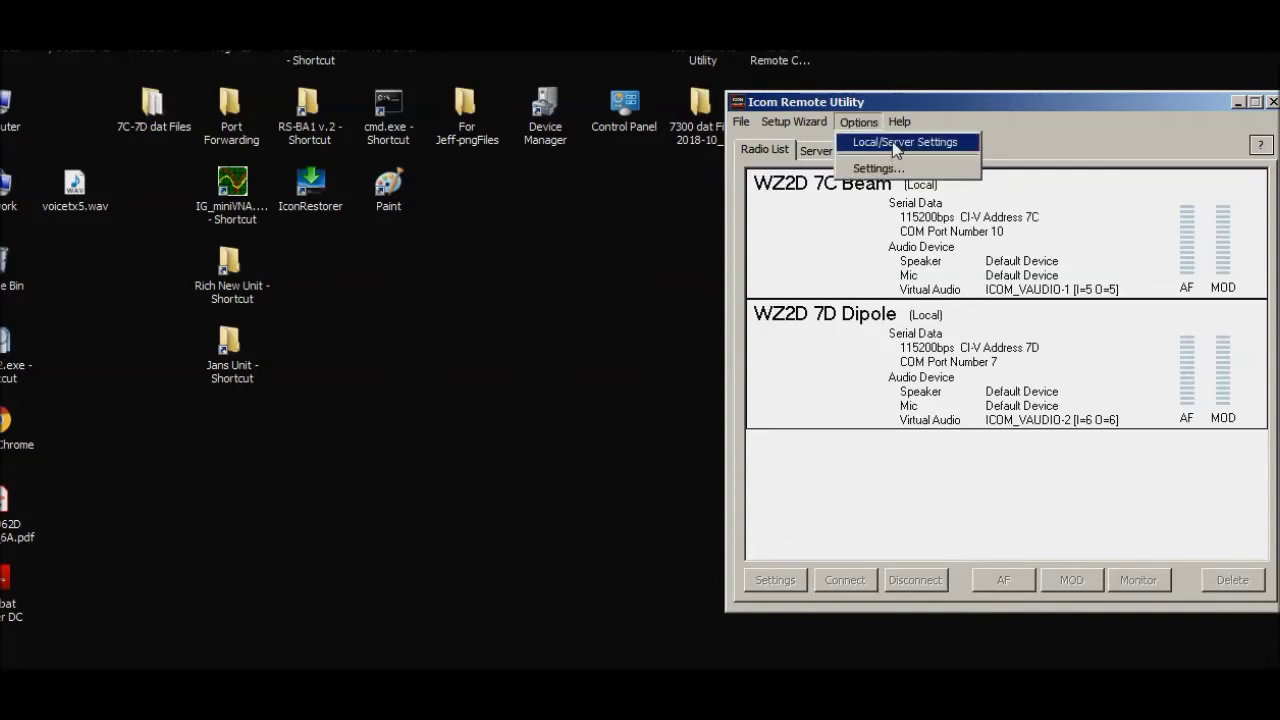
left_click(894, 143)
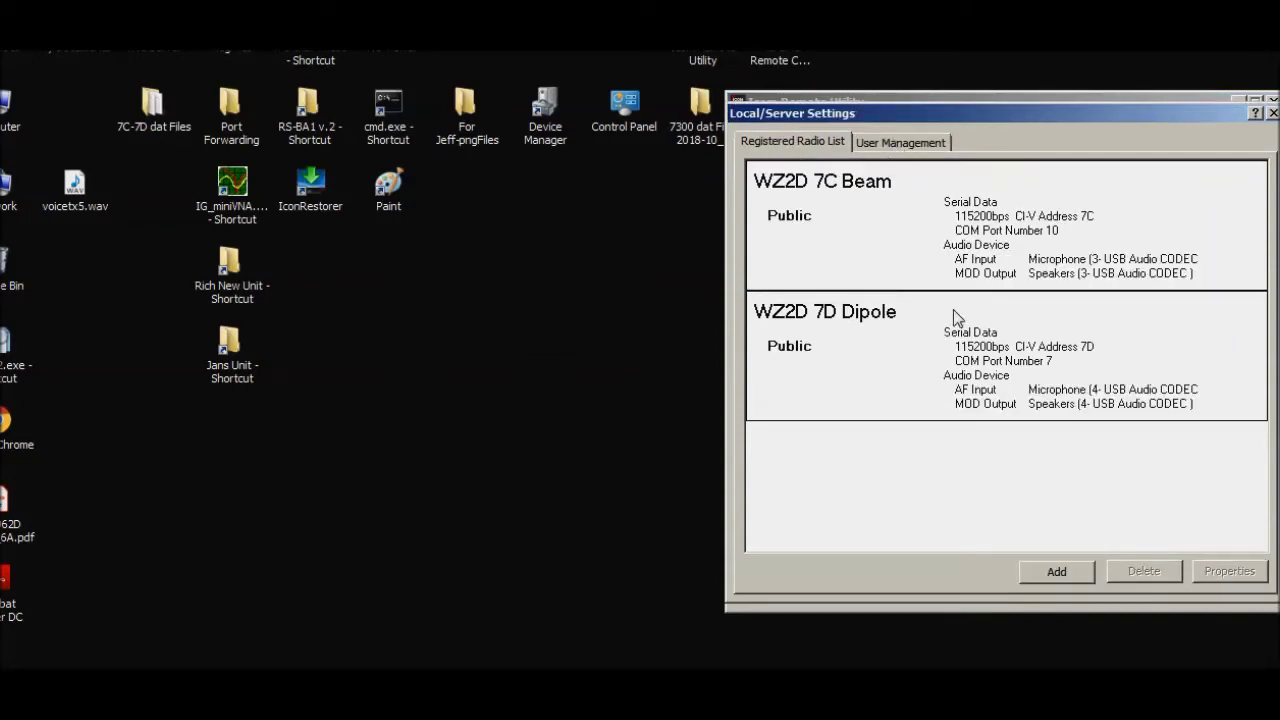
left_click(1069, 571)
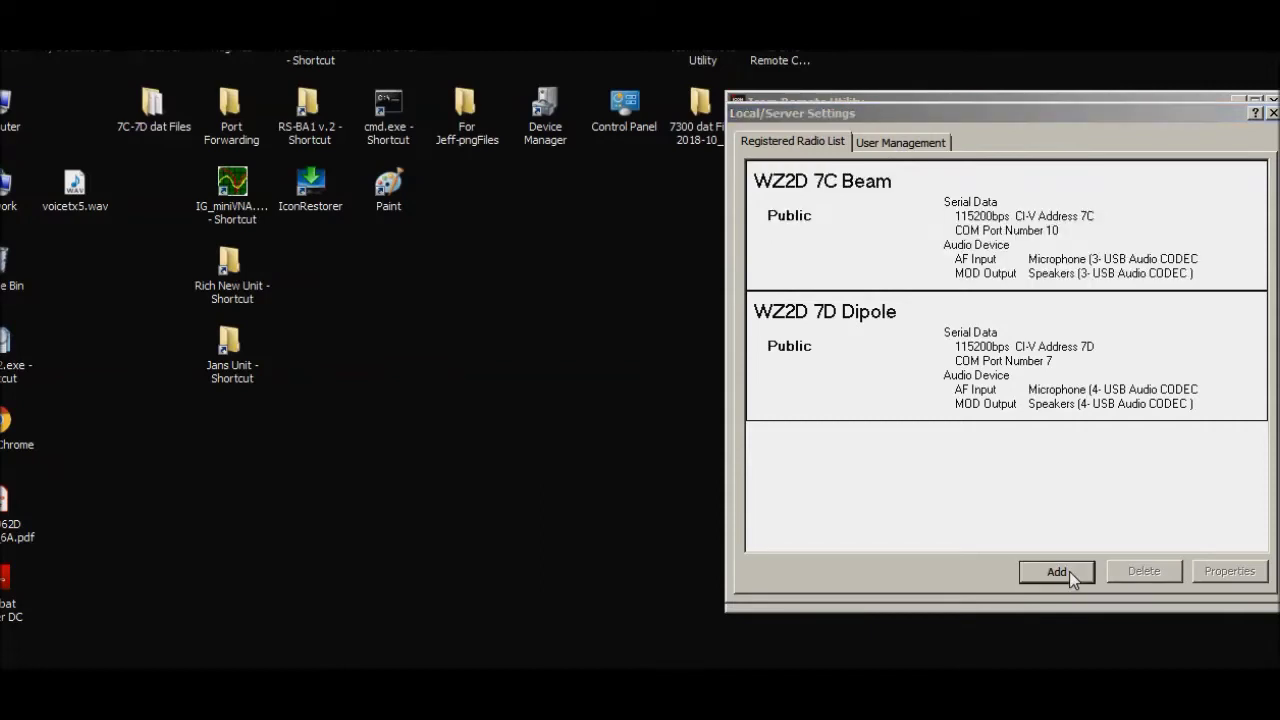
left_click(1069, 571)
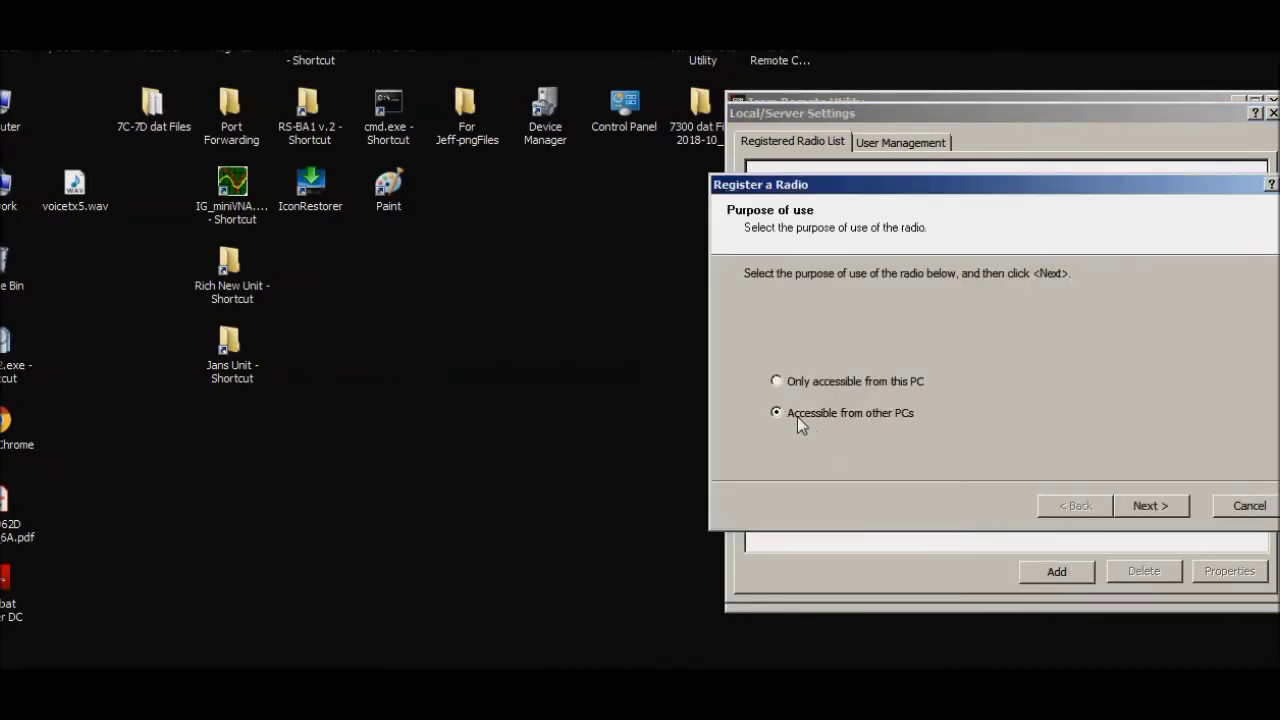
left_click(1146, 507)
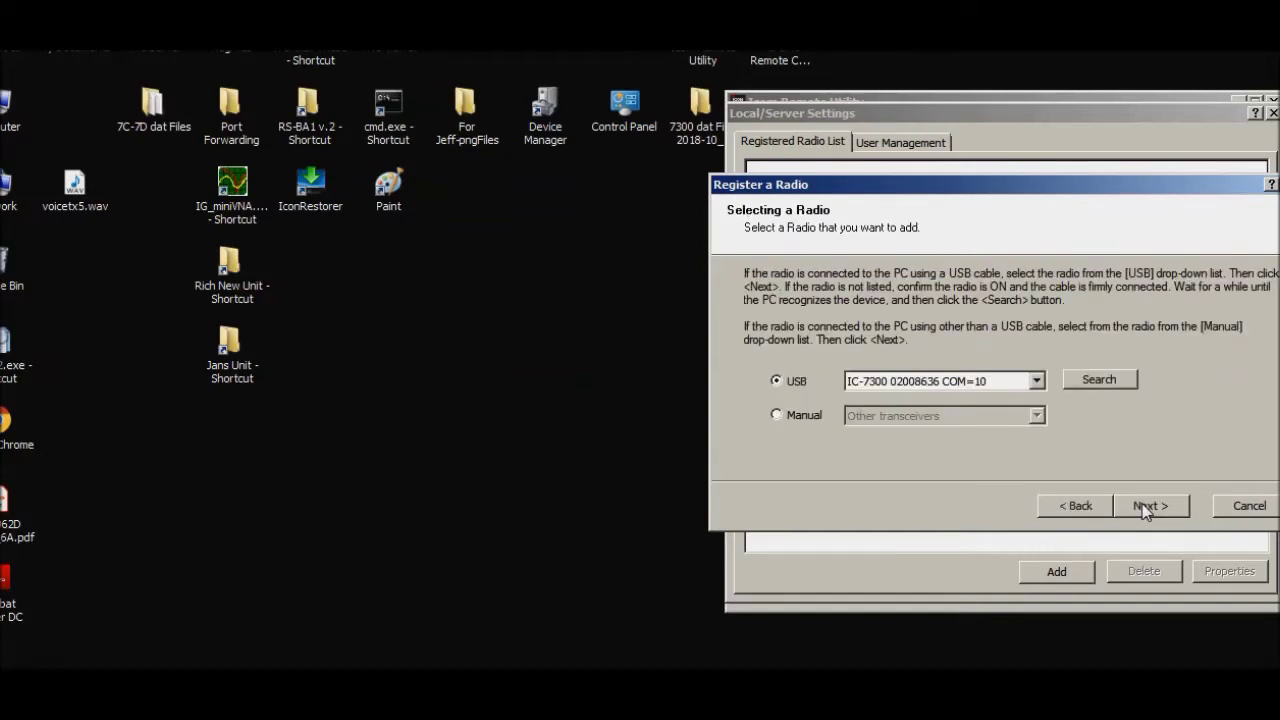
left_click(1036, 381)
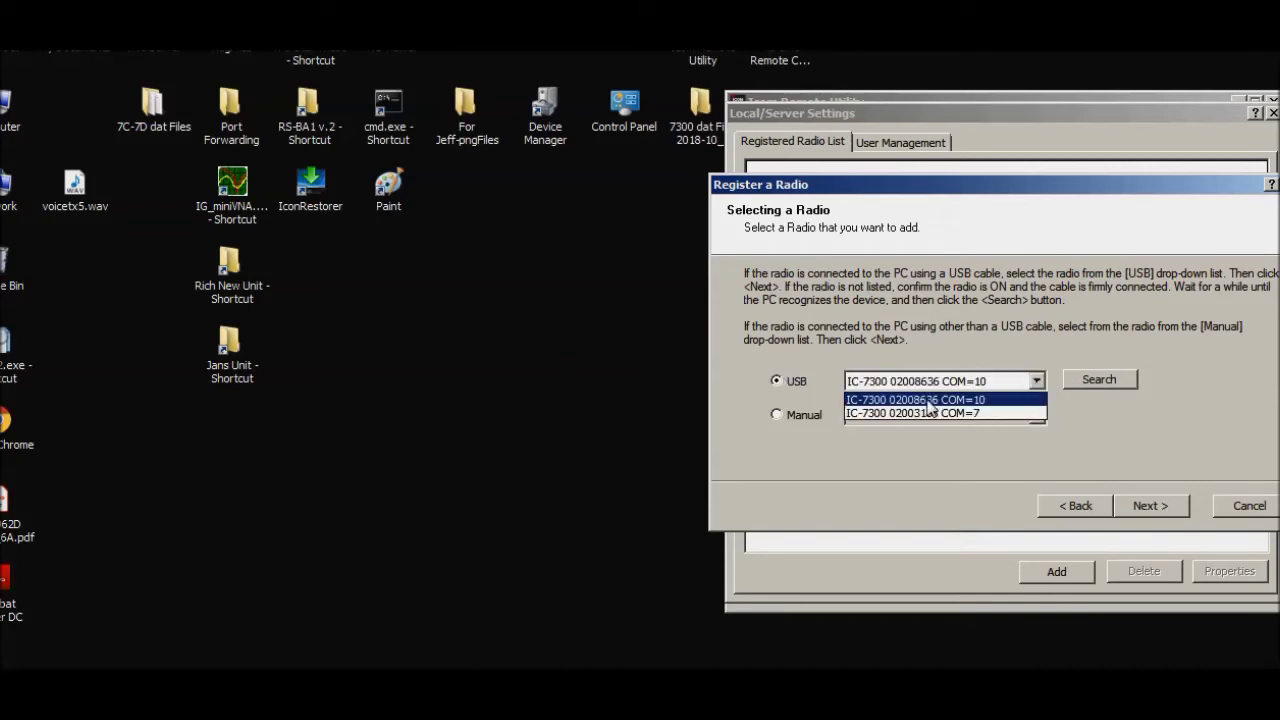
- Compare the listed radios' COM ports with the ports shown in Device Manager, then close Device Manager
double_click(549, 112)
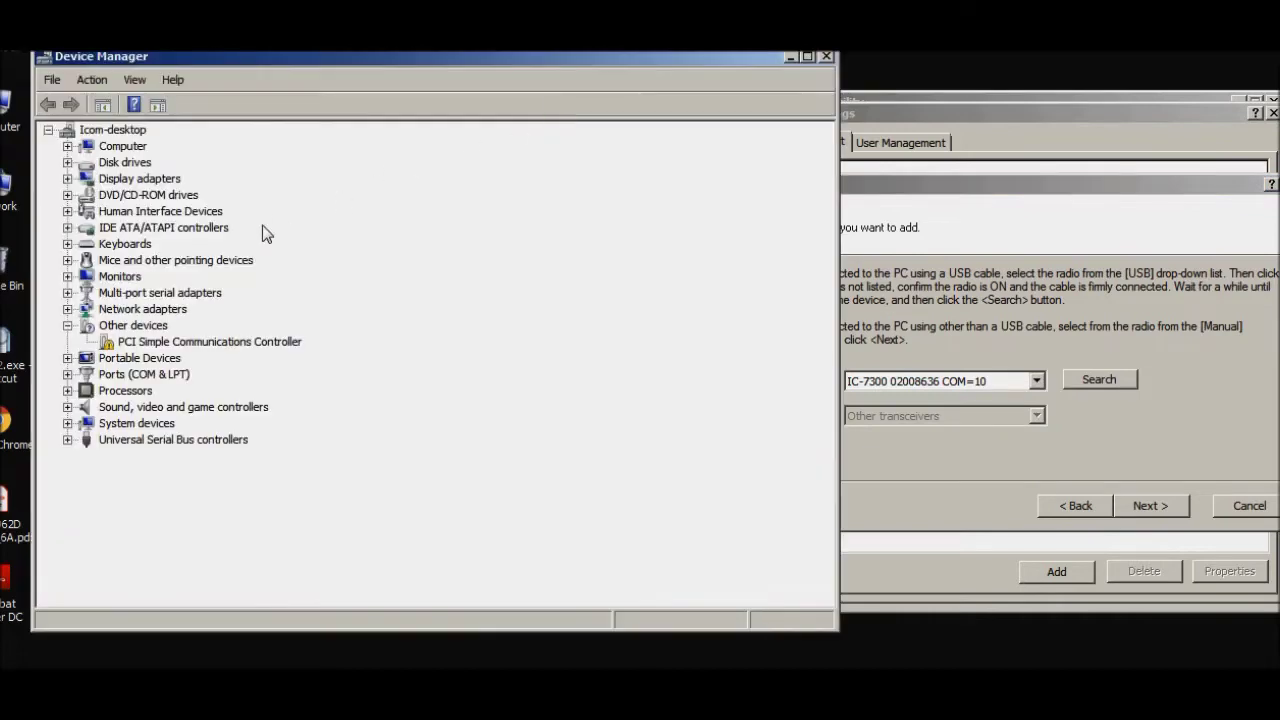
left_click(67, 374)
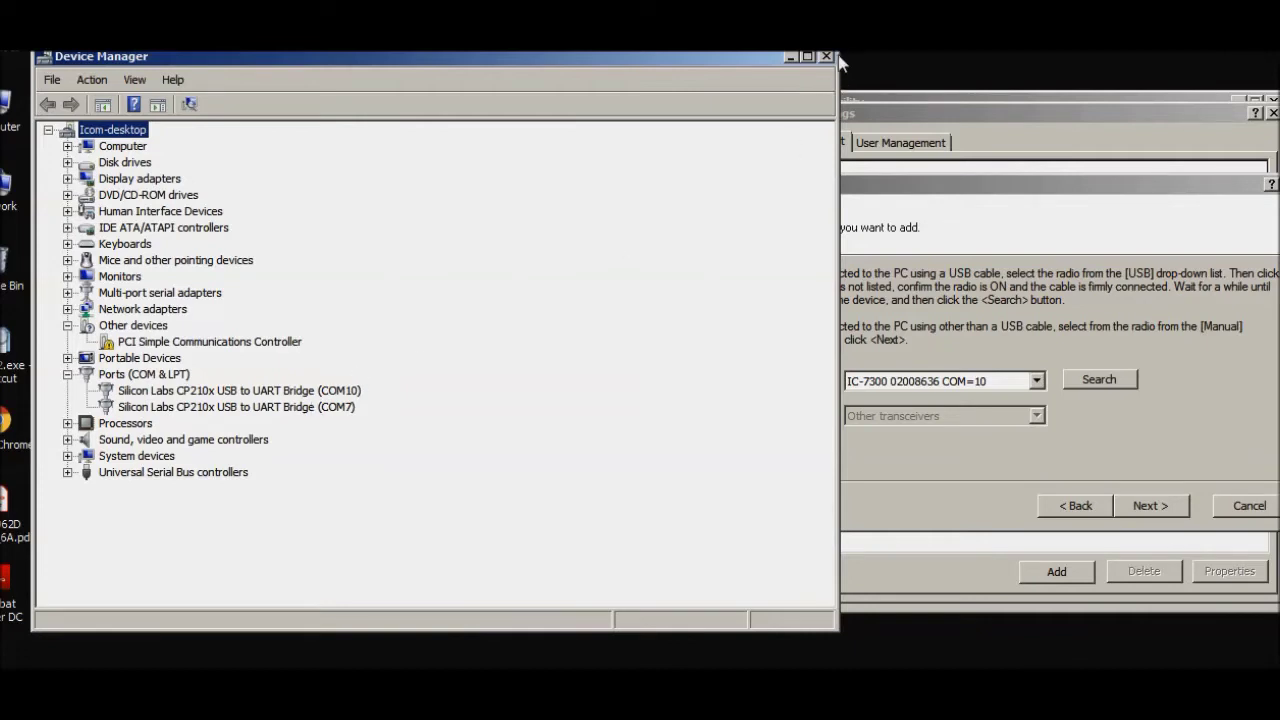
left_click(830, 57)
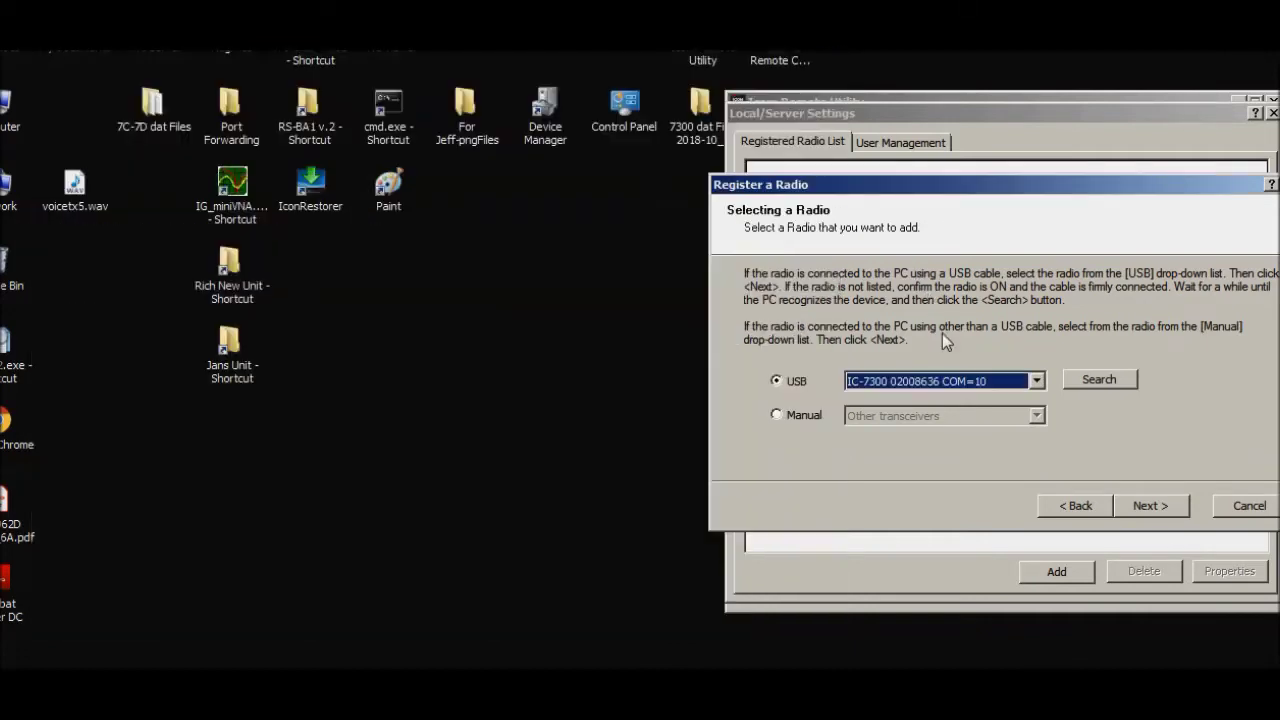
- List the available USB radios again and cancel the radio registration
left_click(1036, 381)
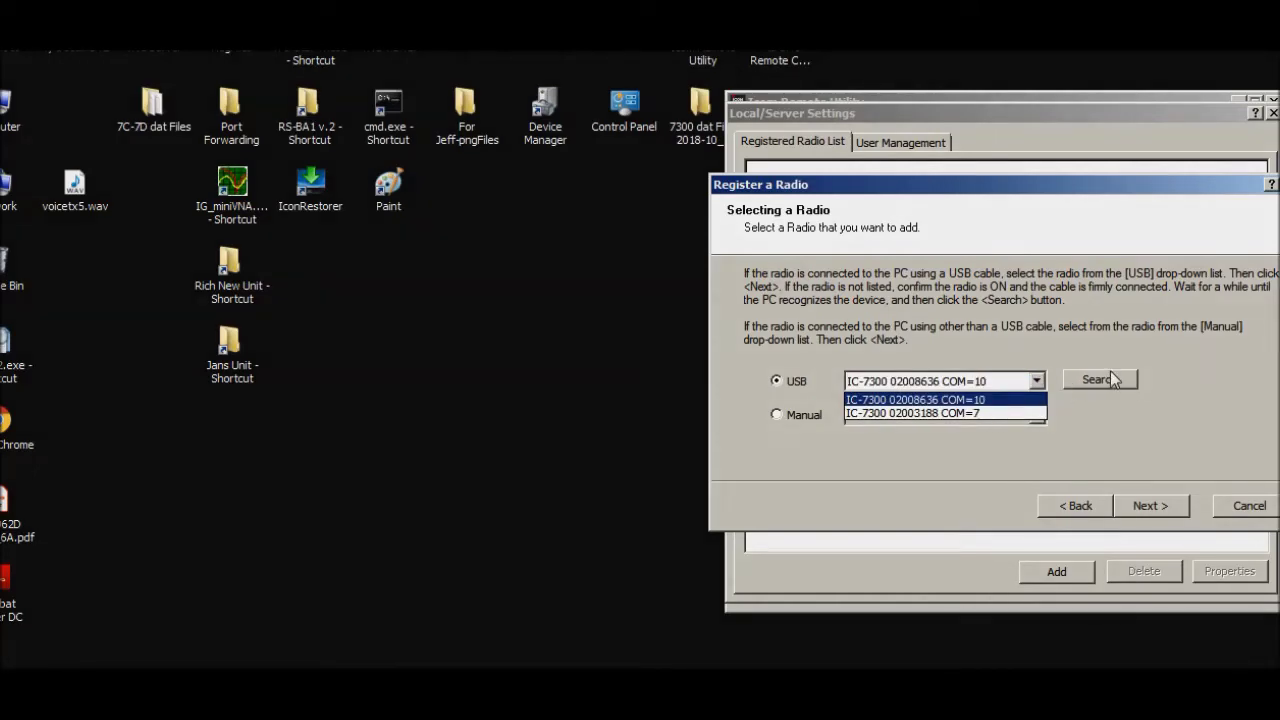
left_click(1262, 510)
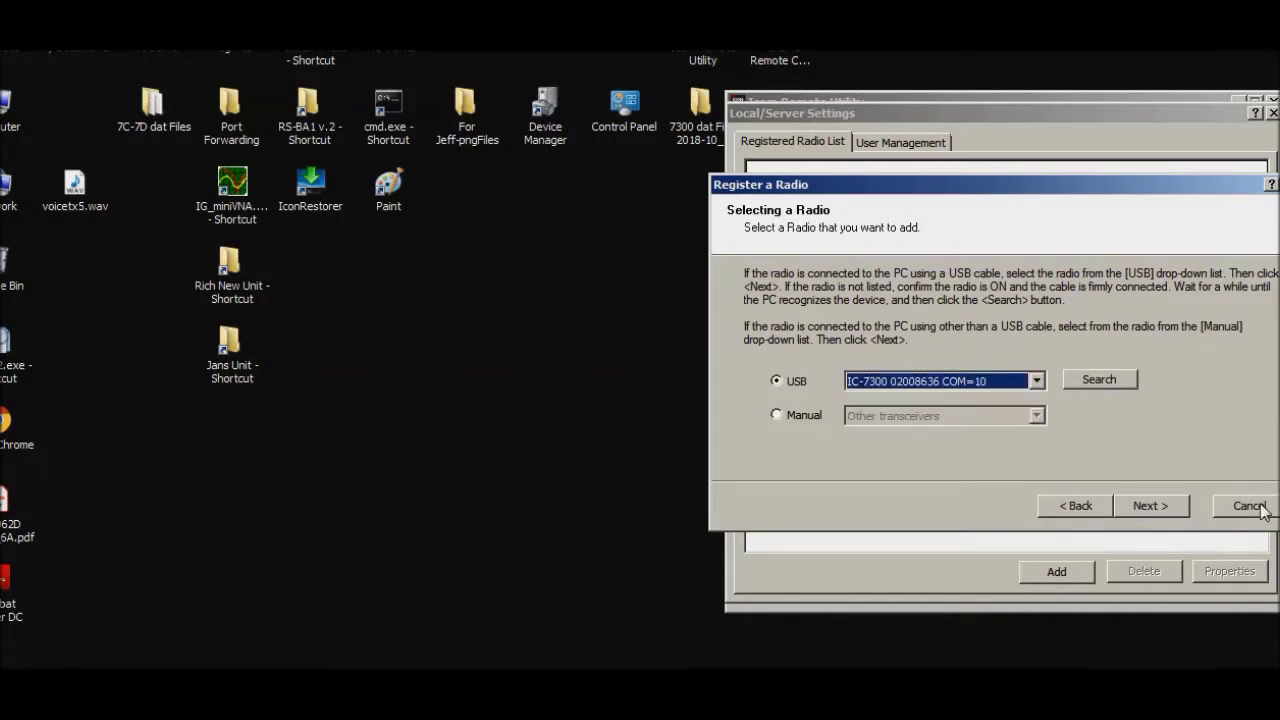
left_click(1262, 508)
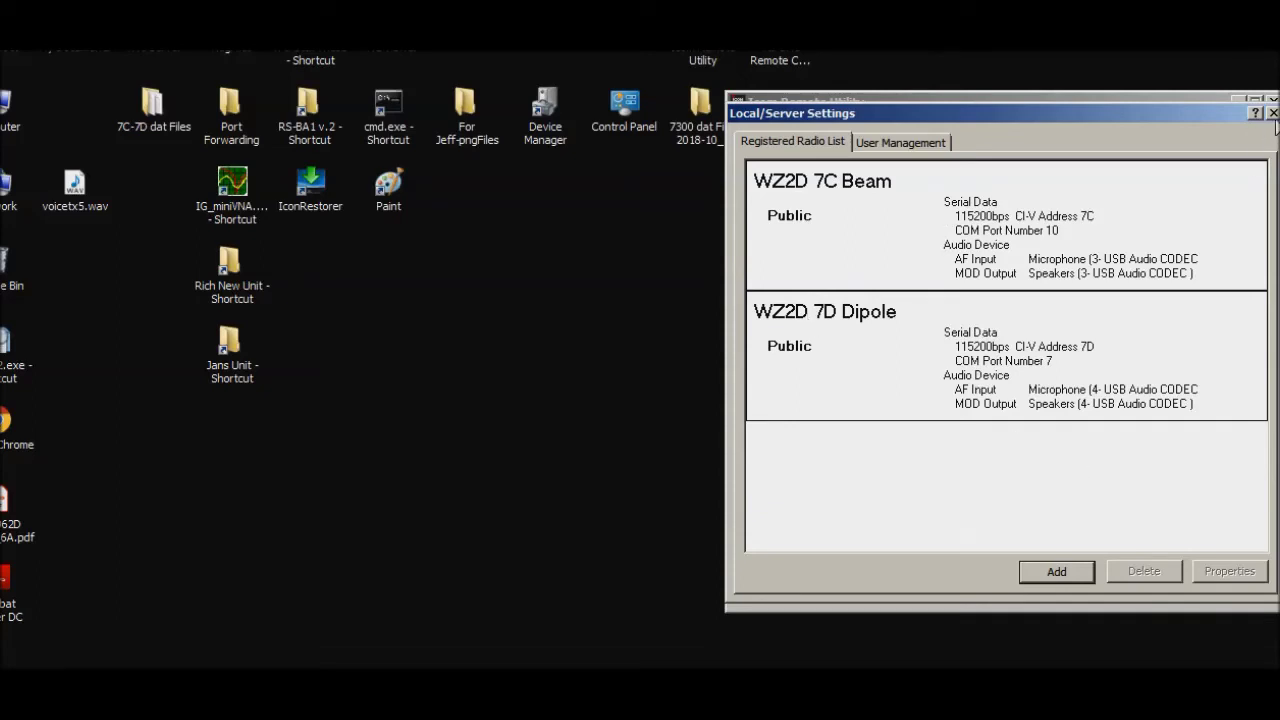
- Review the registered and accessible users for the 7C Beam radio, then close the local/server settings
left_click(872, 142)
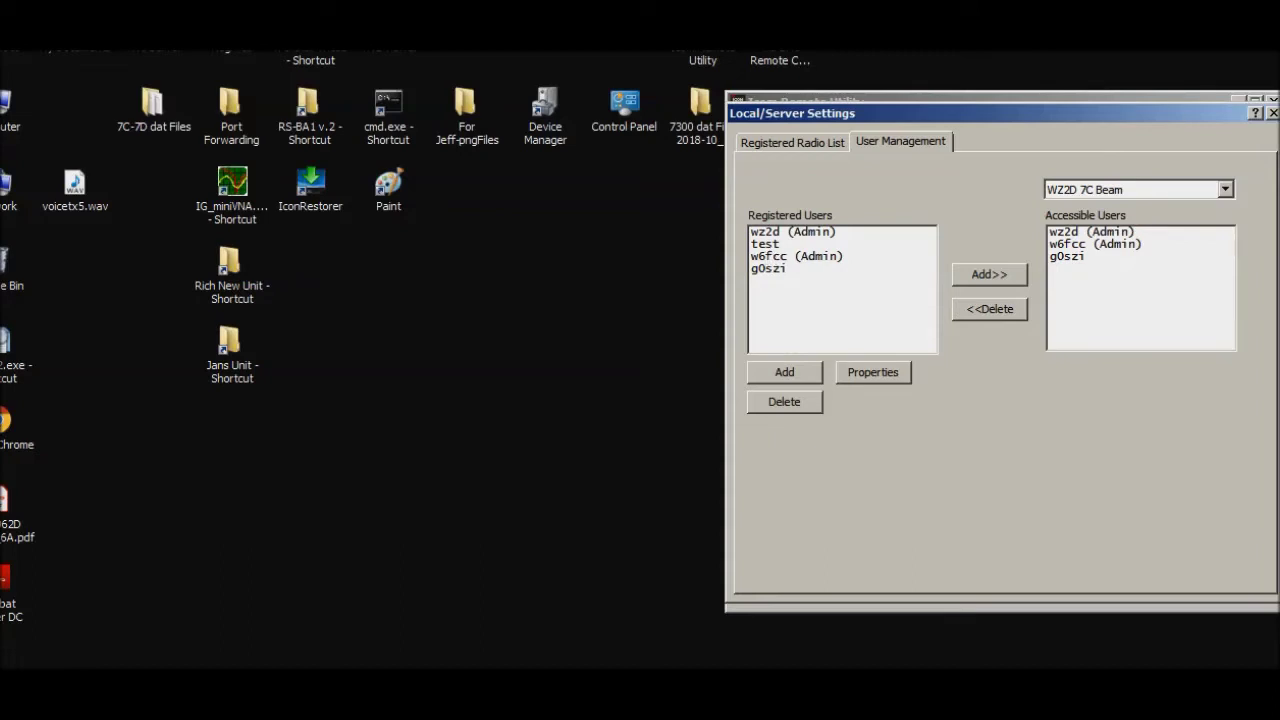
left_click(1272, 113)
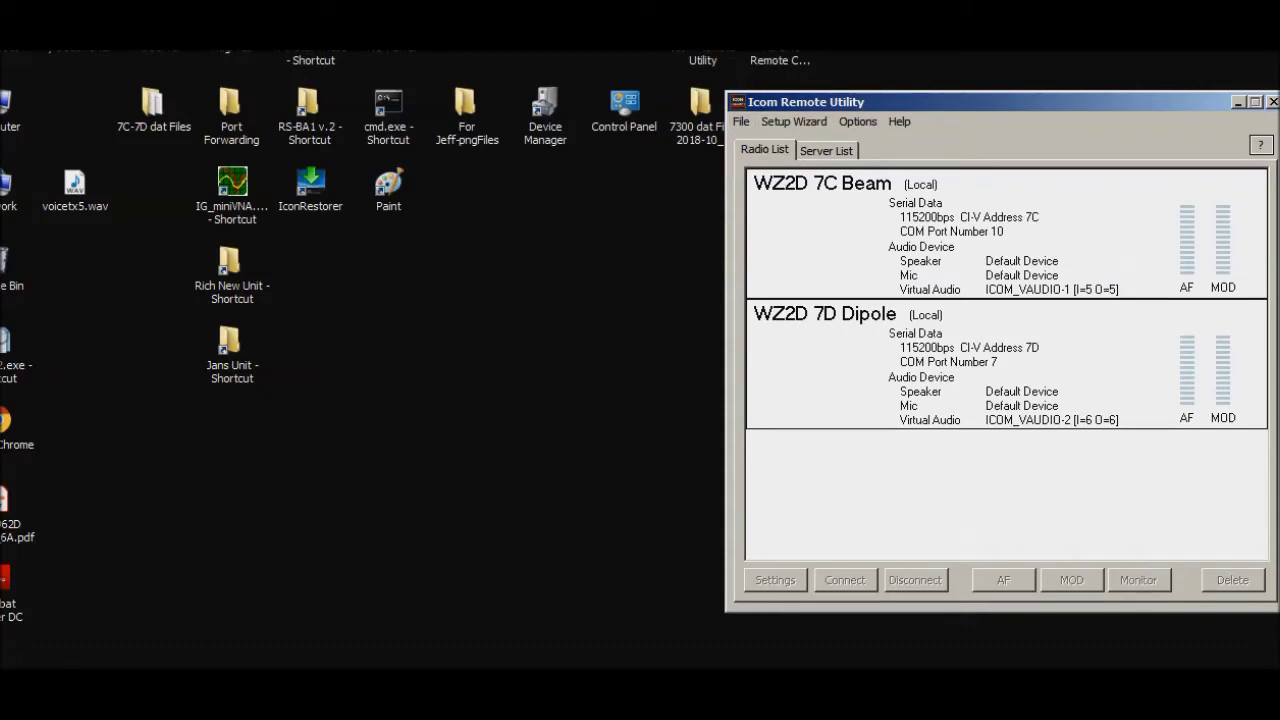
- Launch RS-BA1 Remote Control and try the 7C Beam radio as the Remote Utility choice in the connection settings
double_click(779, 55)
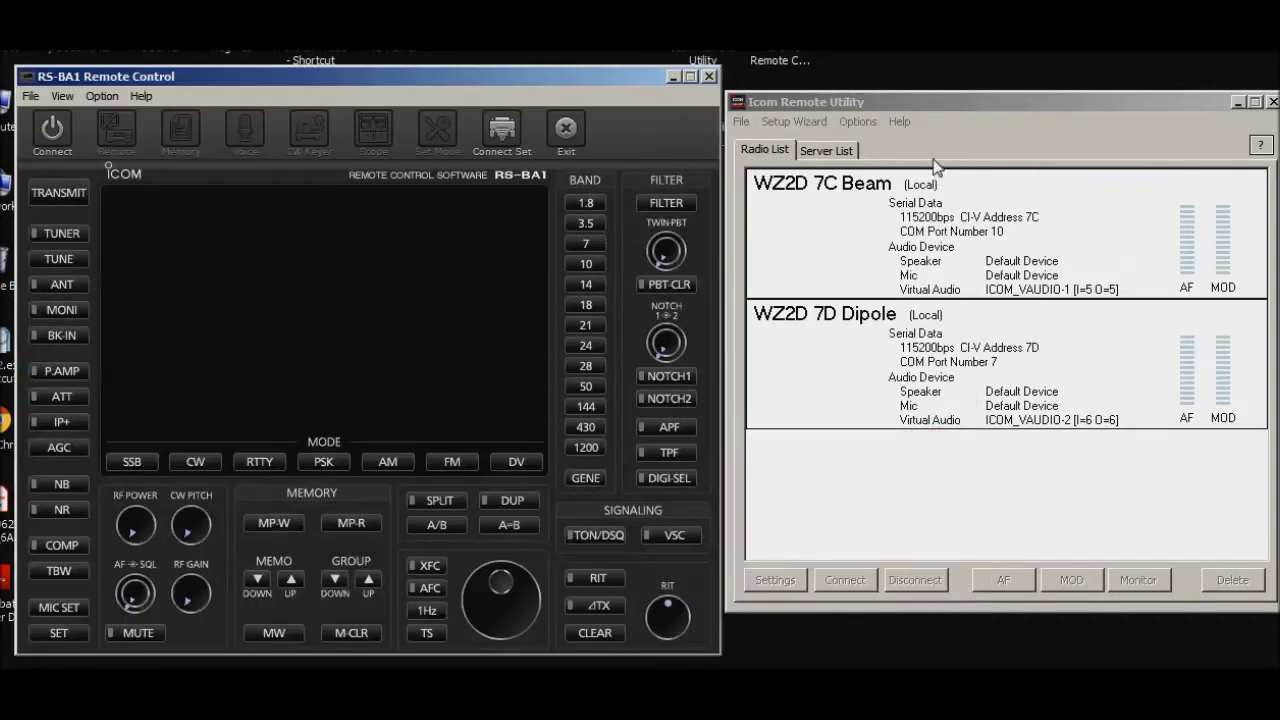
left_click(506, 138)
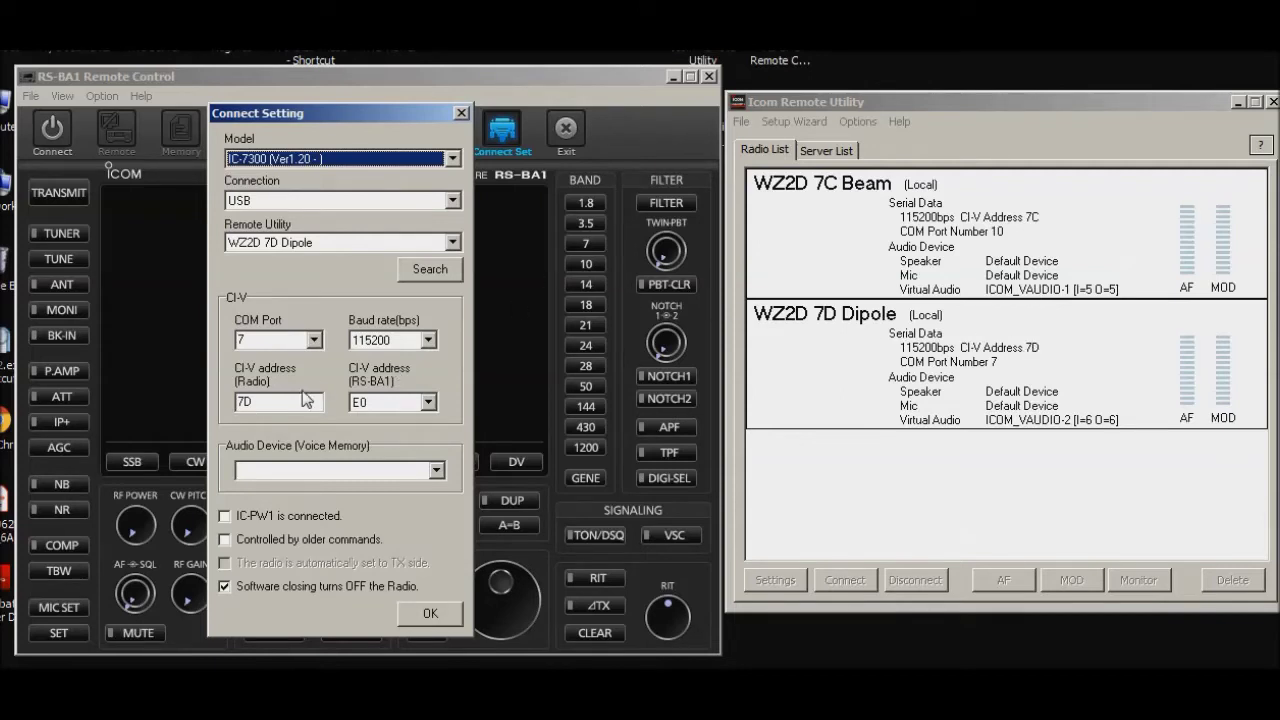
left_click(453, 242)
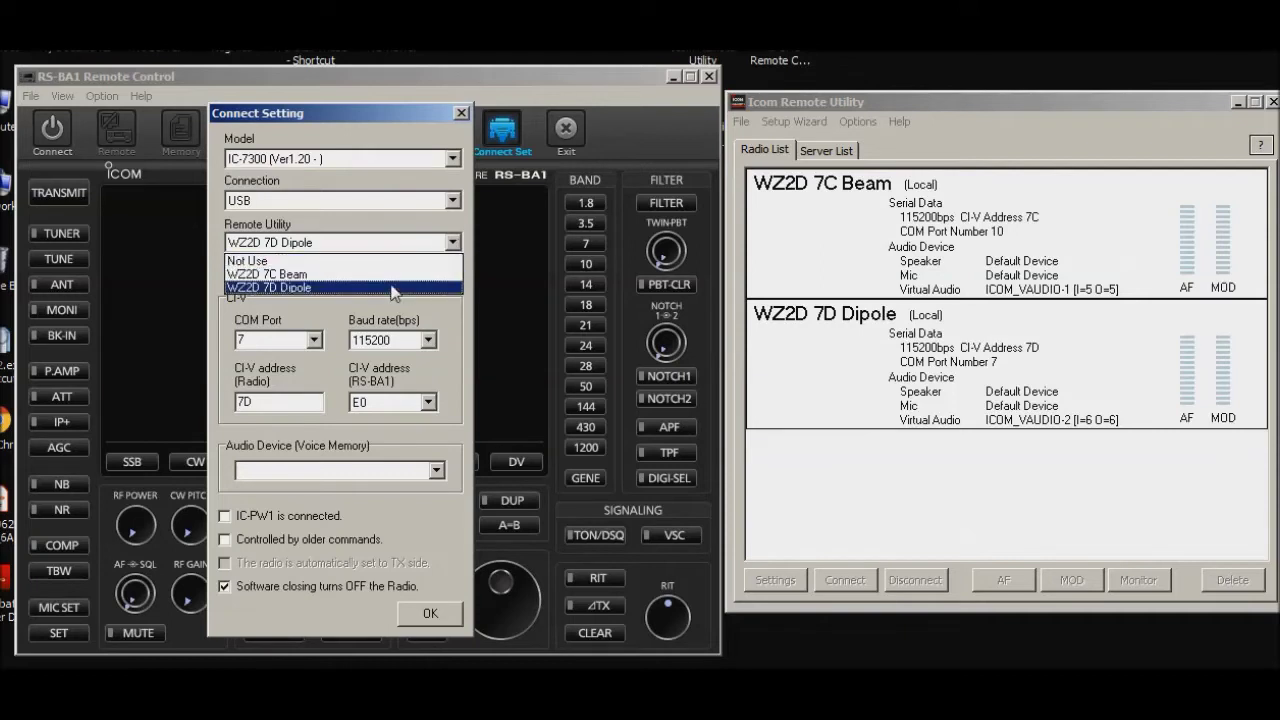
left_click(392, 276)
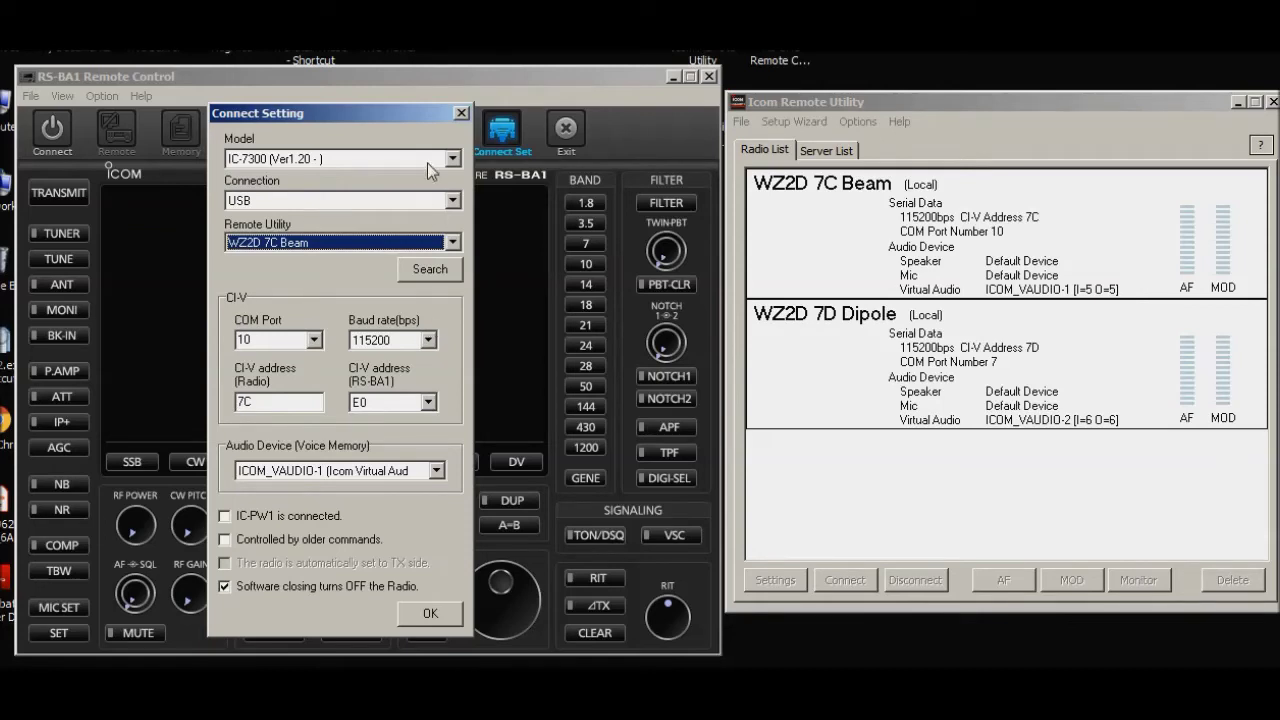
left_click(460, 112)
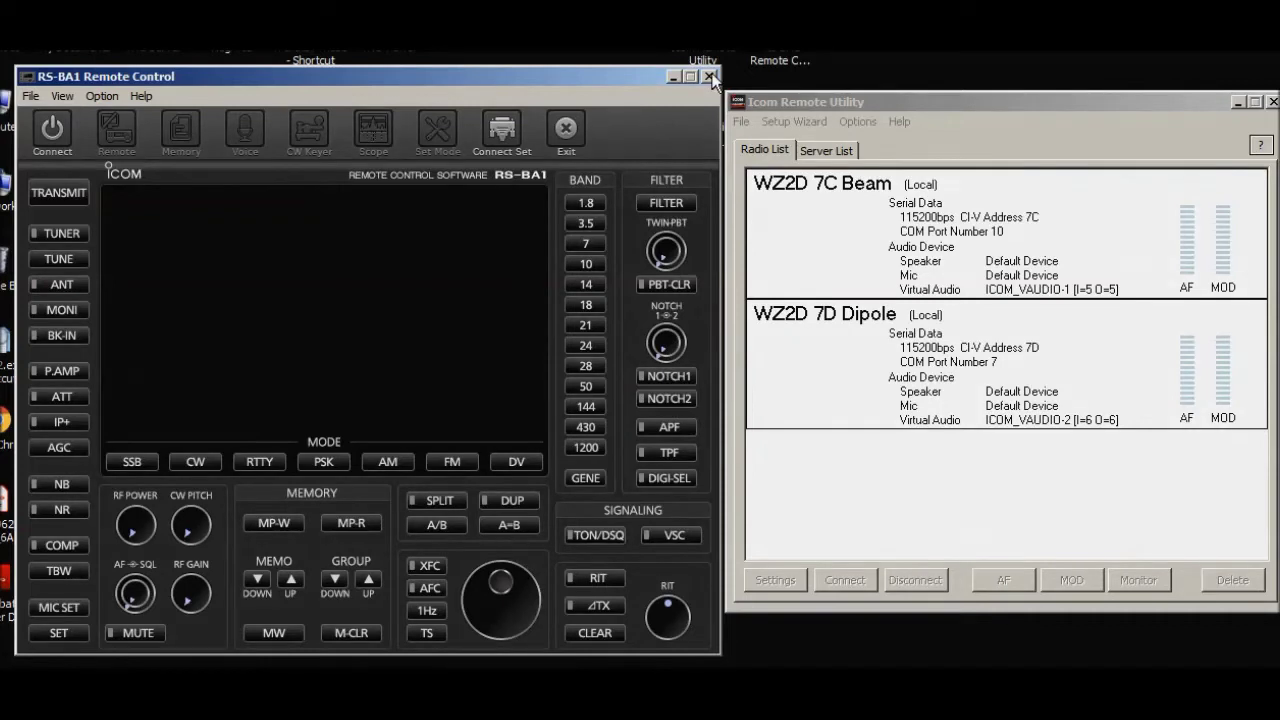
- Check the RS-BA1 connection settings, then connect the 7C Beam radio in Icom Remote Utility and acknowledge its serial port
left_click(513, 128)
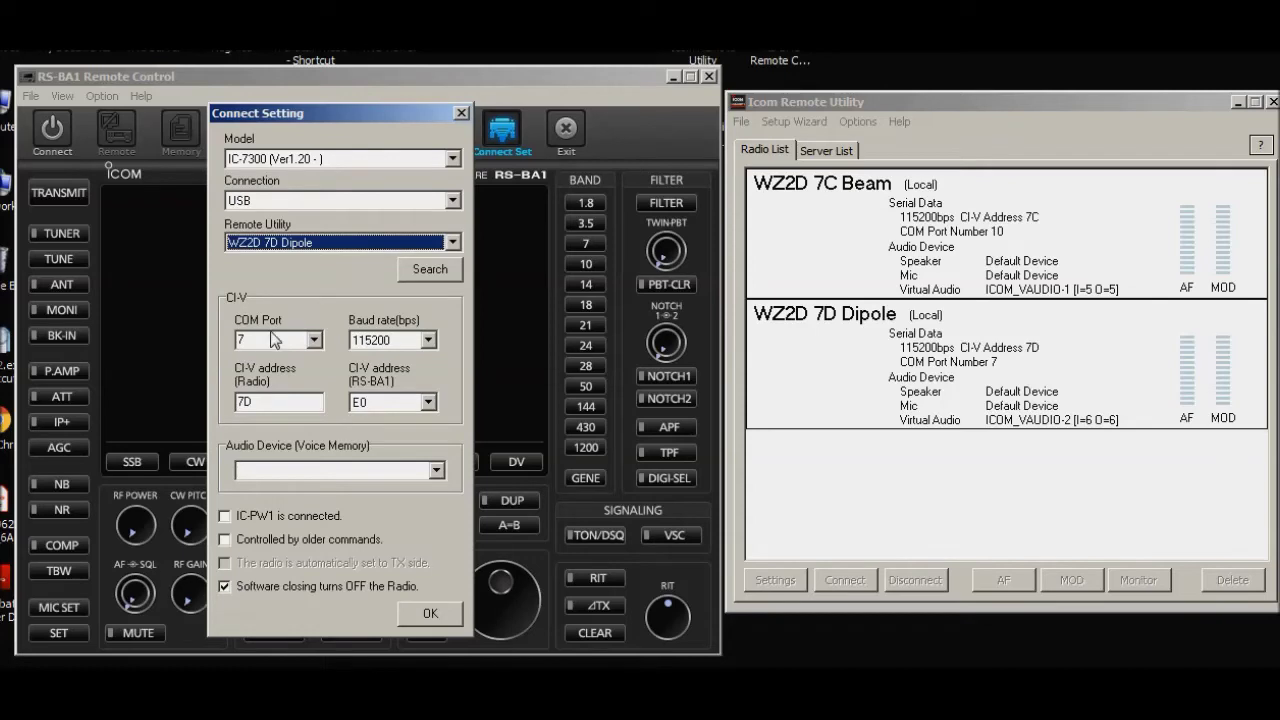
left_click(462, 113)
left_click(814, 208)
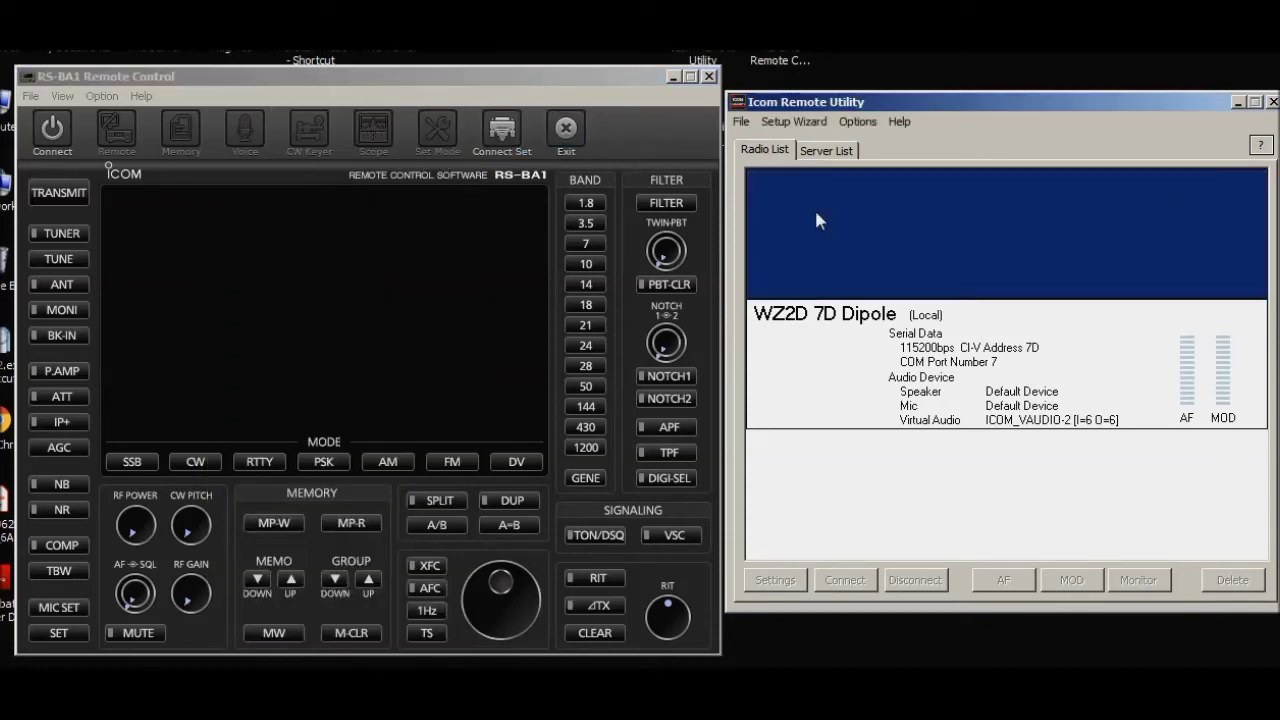
right_click(815, 211)
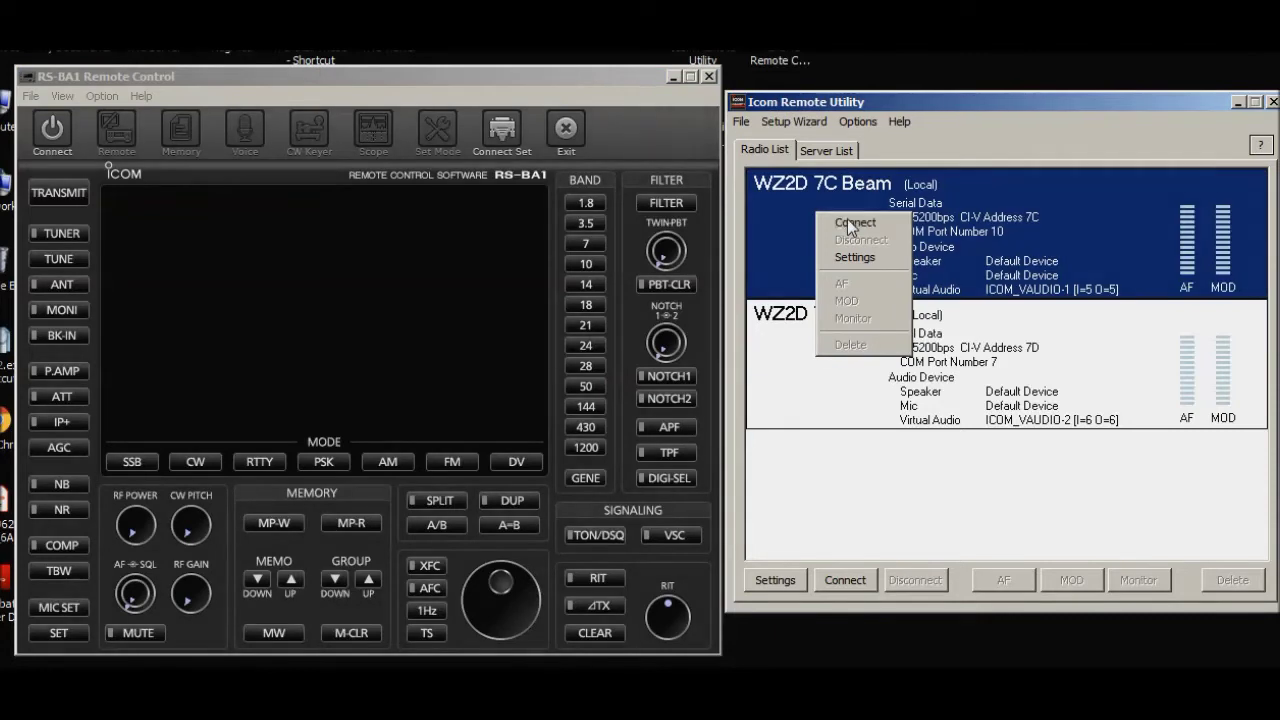
left_click(847, 219)
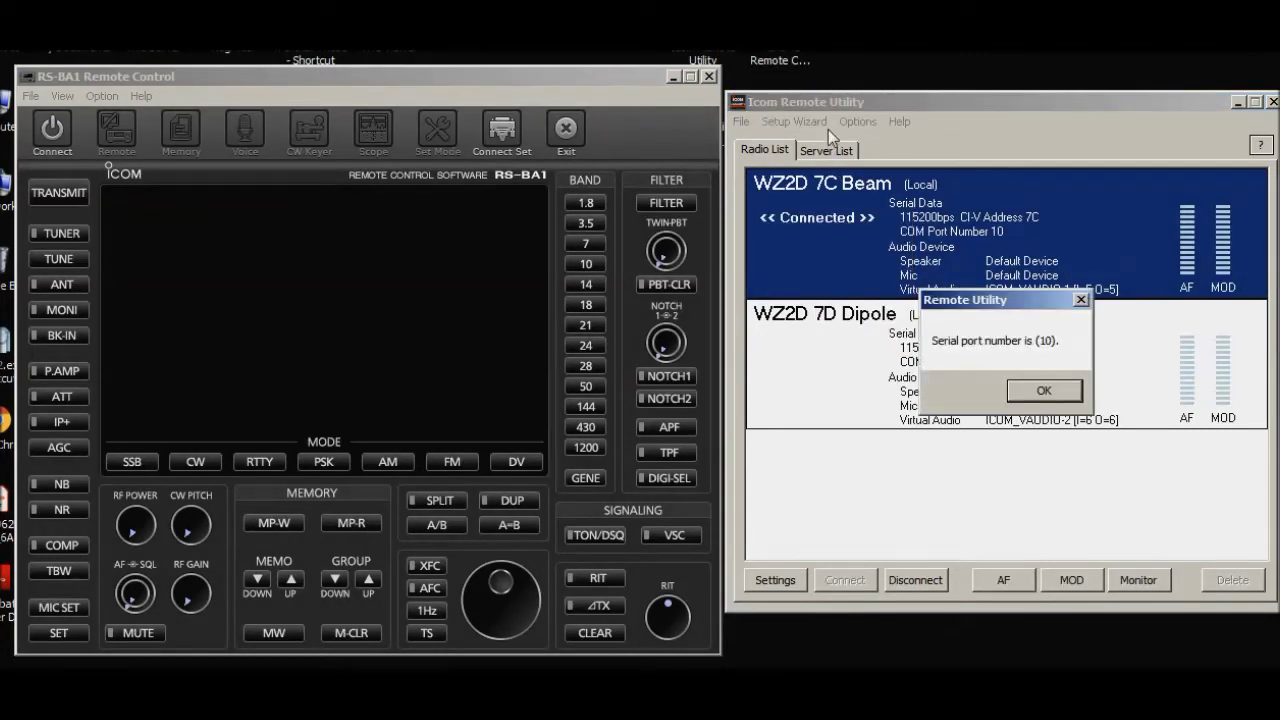
left_click(1060, 396)
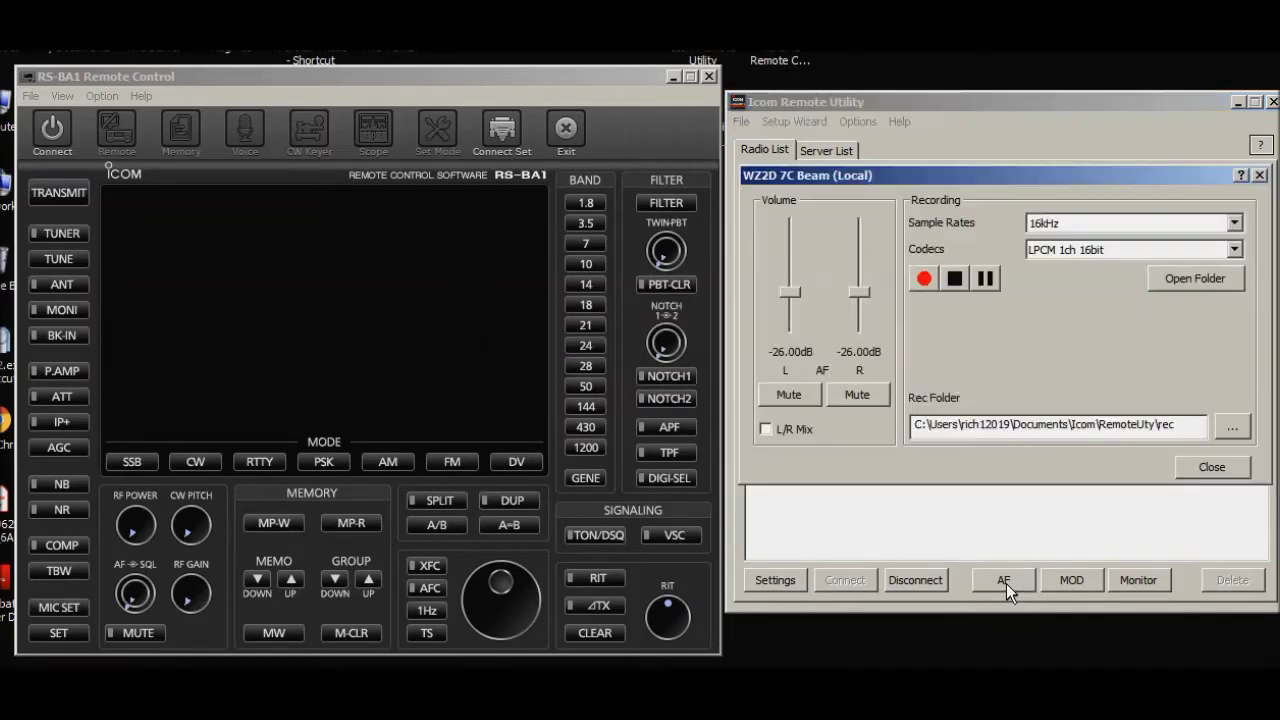
- Review the 7C Beam radio's AF volume and recording settings, then set its MOD source to Mic
left_click(1004, 580)
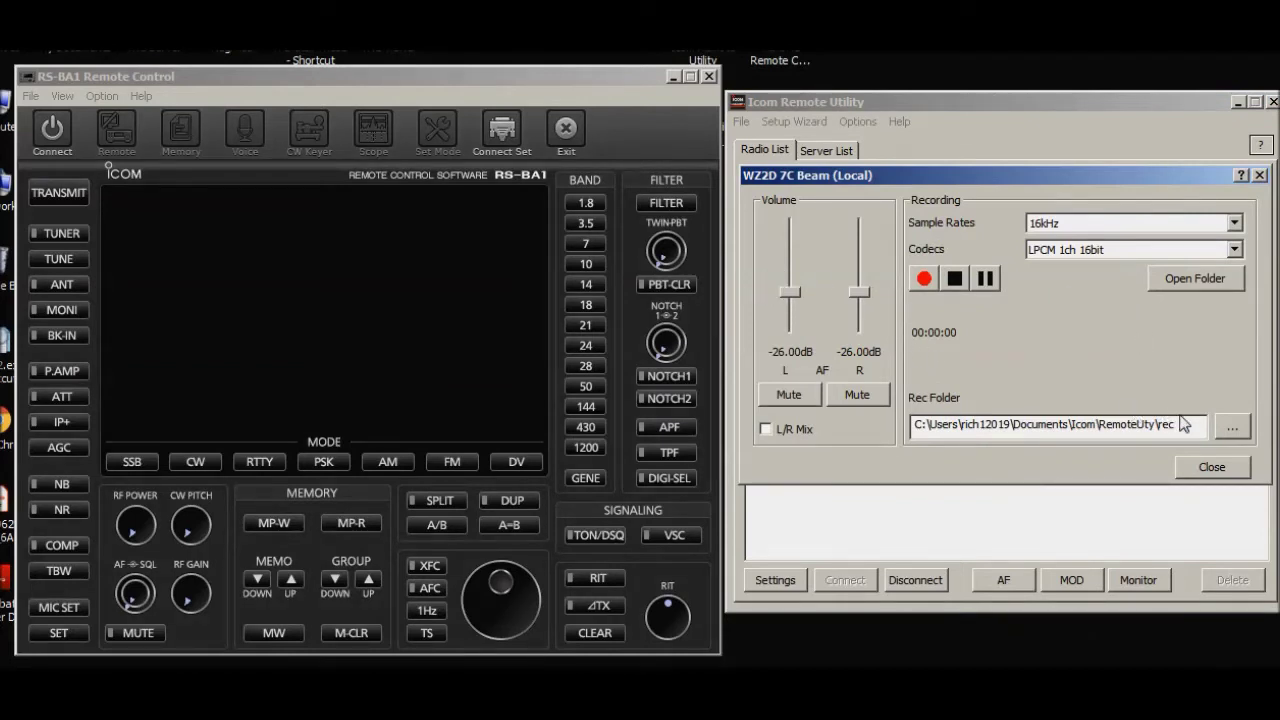
left_click(1260, 177)
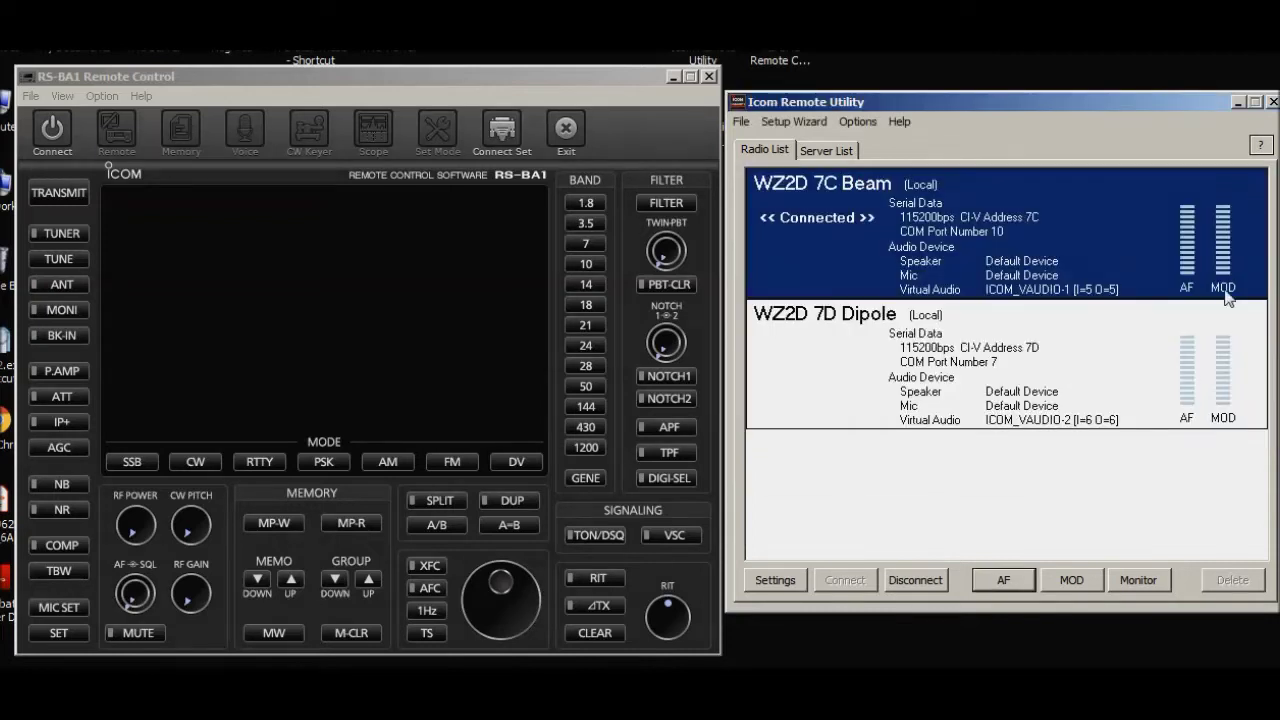
left_click(1066, 582)
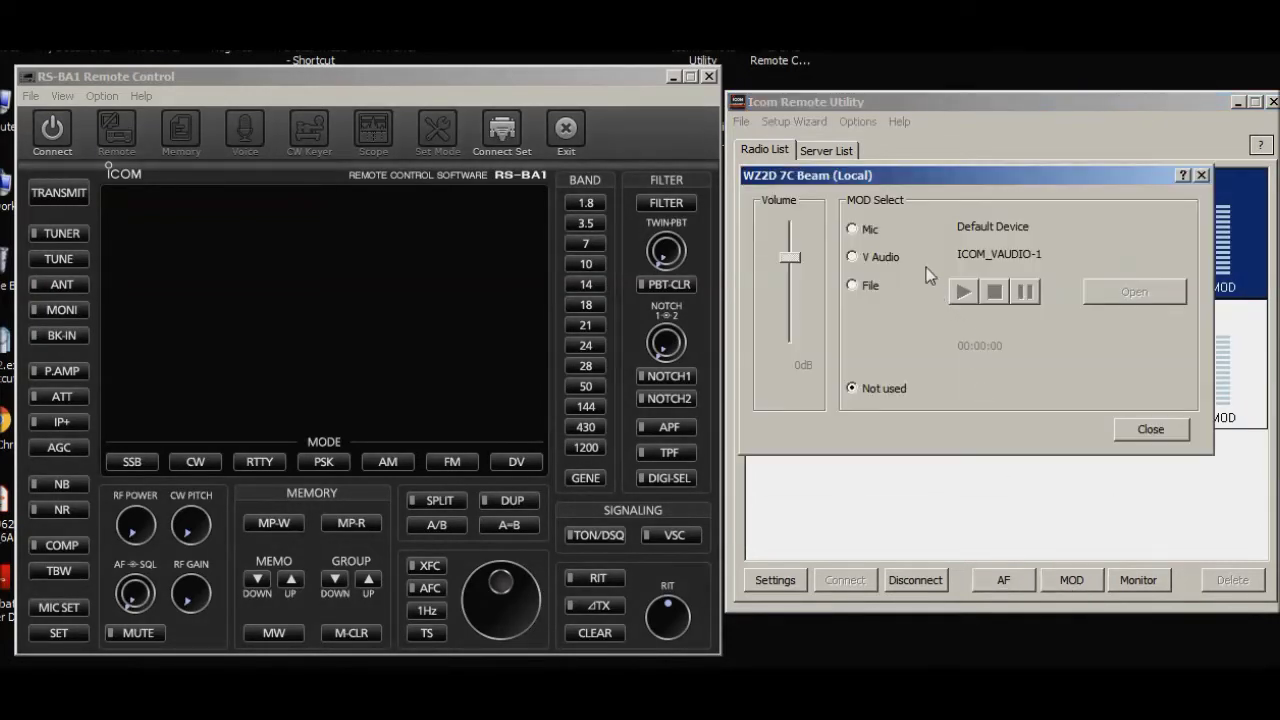
left_click(852, 229)
left_click(1202, 175)
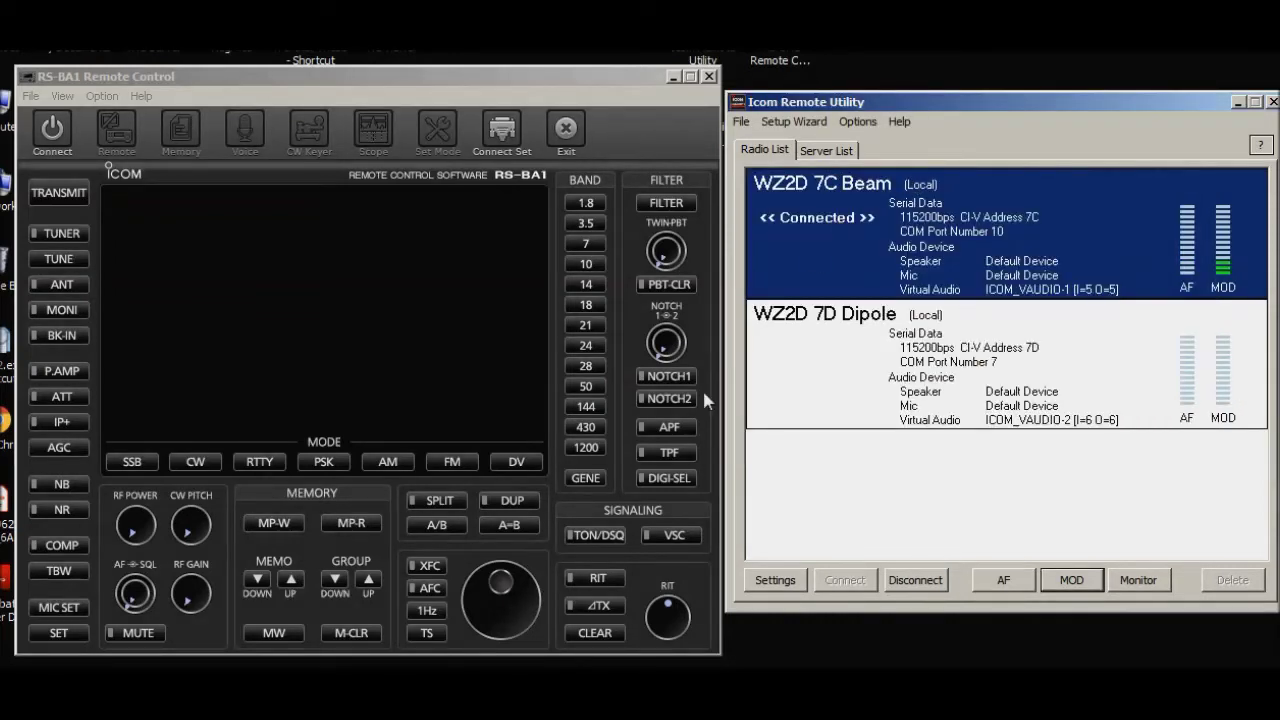
- Choose WZ2D 7C Beam as the Remote Utility radio, connect RS-BA1 Remote Control to it and close the Spectrum Scope
left_click(502, 140)
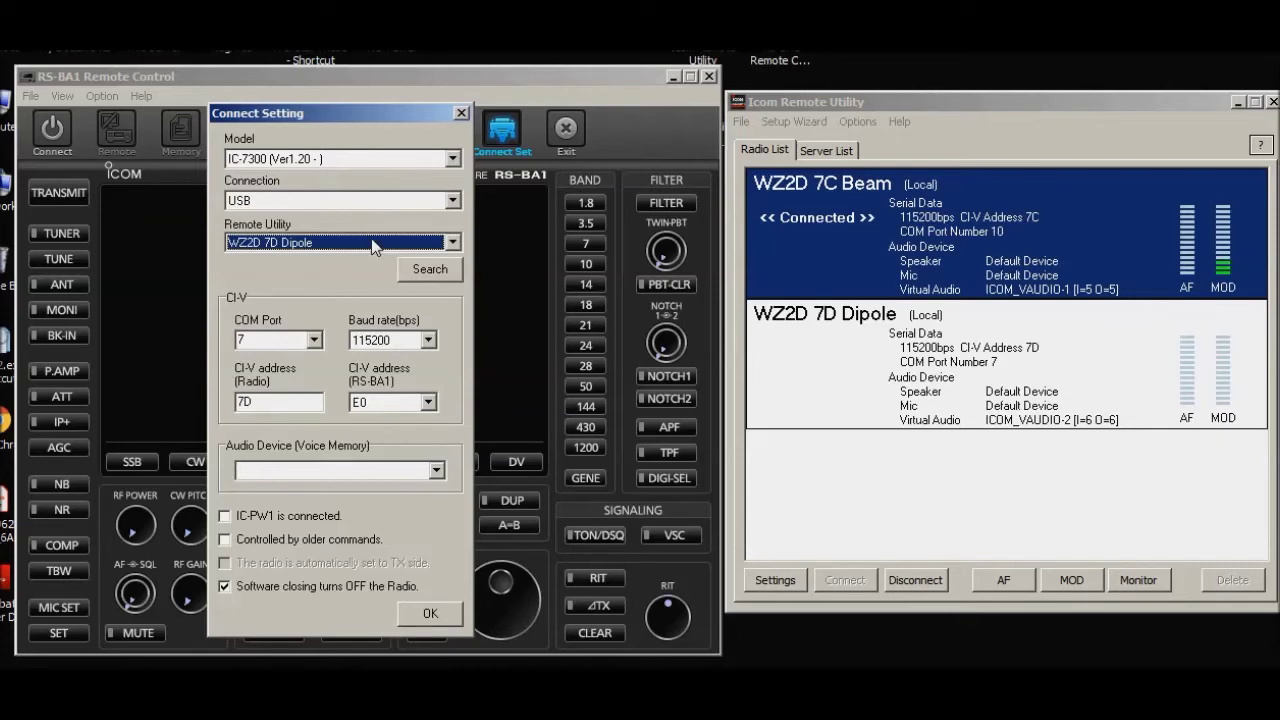
left_click(452, 242)
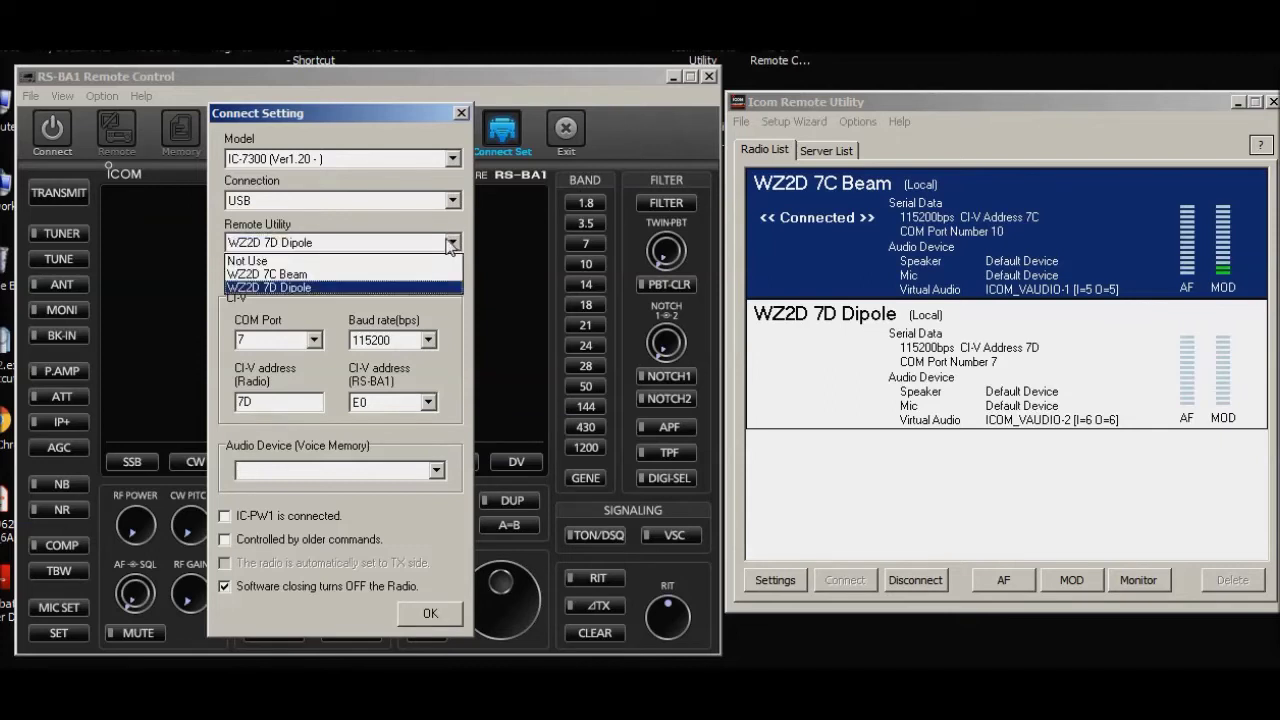
left_click(336, 272)
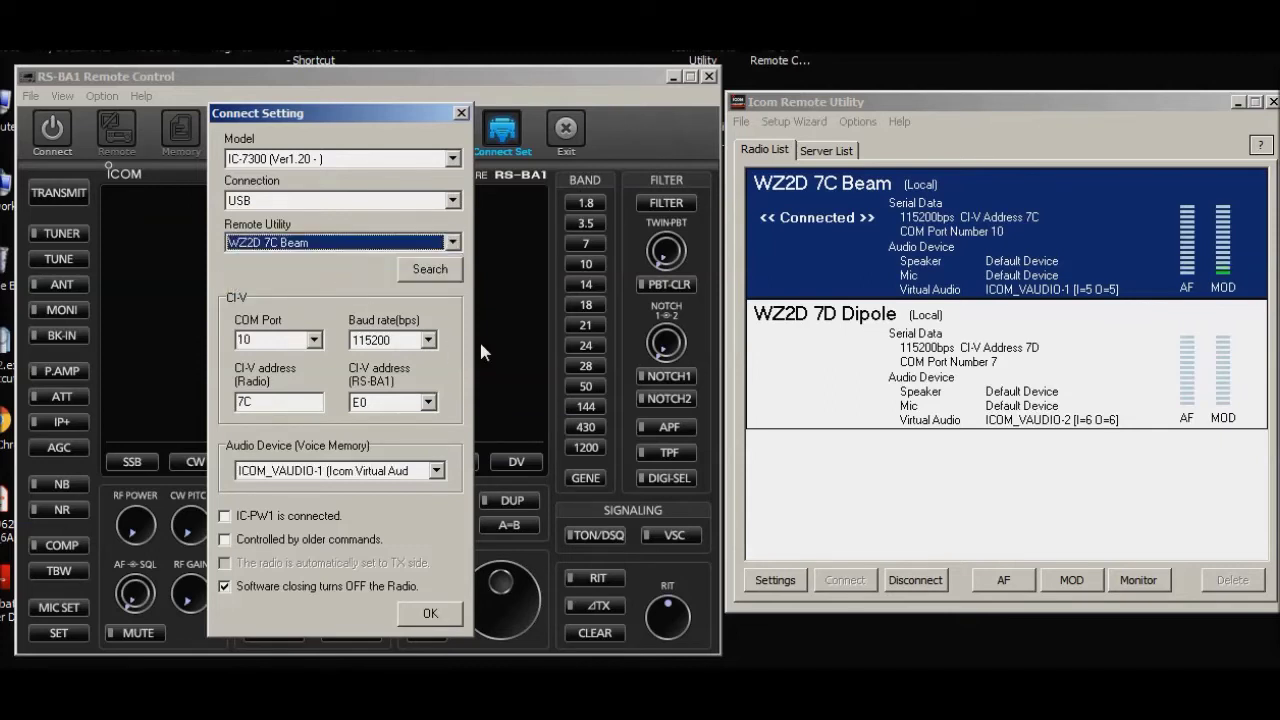
left_click(424, 616)
left_click(47, 136)
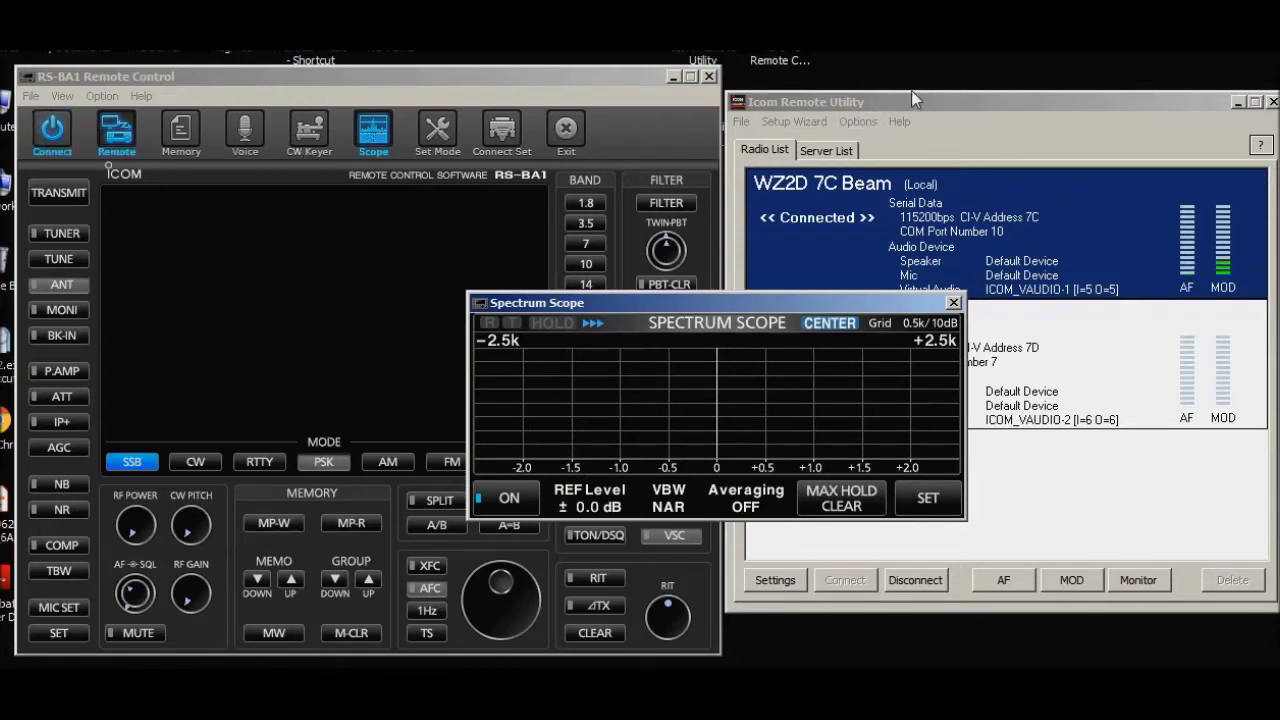
left_click(953, 303)
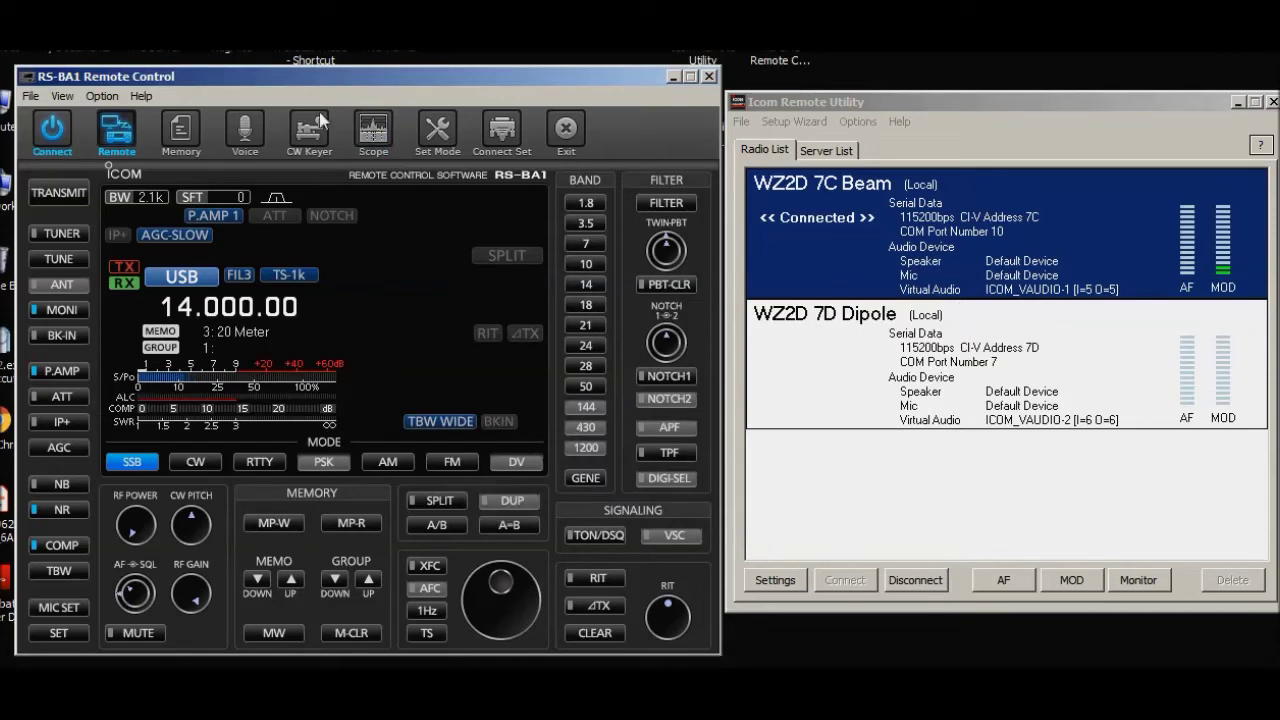
- Open Voice Memory and a Spectrum Scope placed partly over Icom Remote Utility, and switch the scope to CENTER mode
left_click(244, 130)
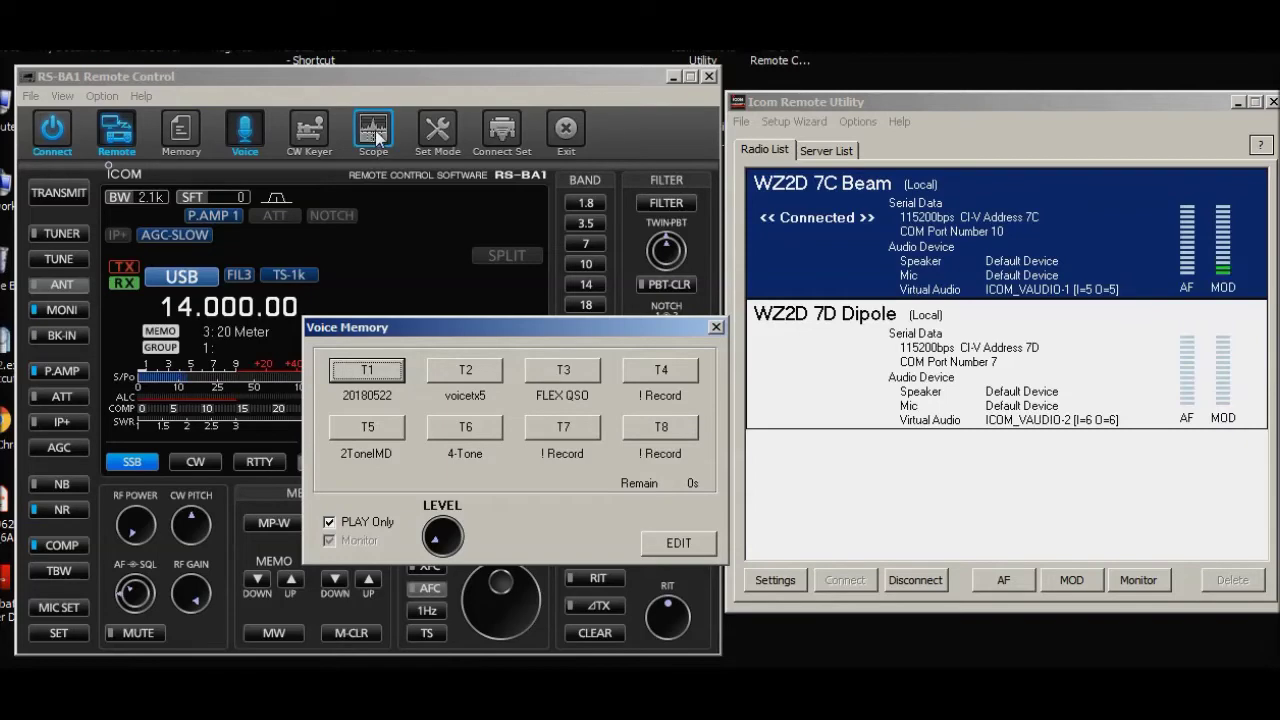
left_click(373, 130)
left_click_drag(700, 302, 890, 201)
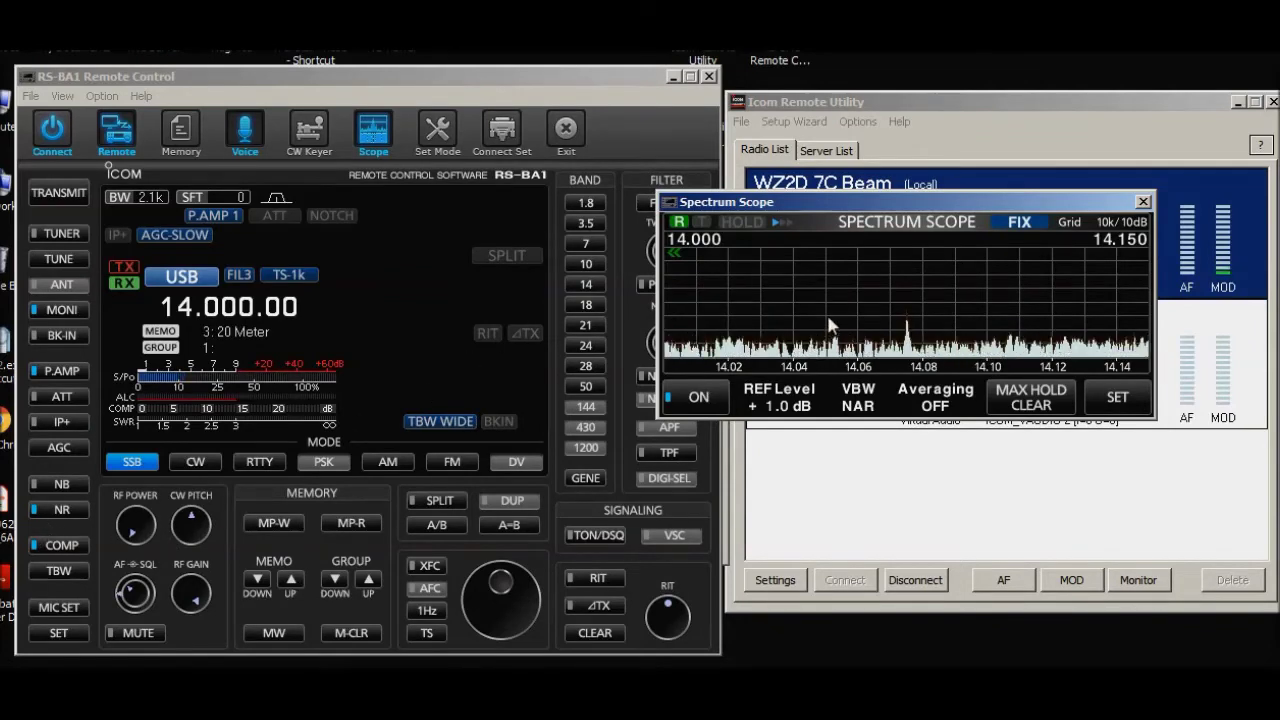
left_click(1019, 224)
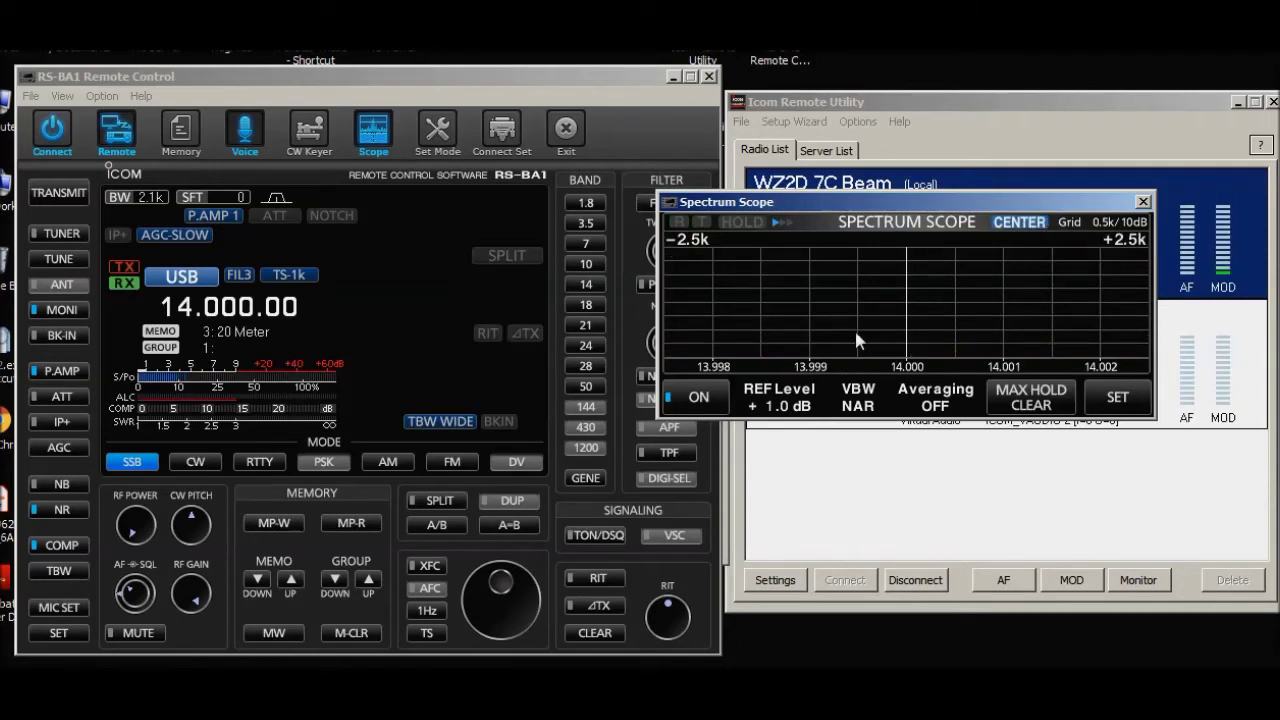
- Bring Voice Memory in front of the scope and play the T3 FLEX QSO recording with PLAY Only enabled
left_click(246, 130)
left_click(244, 135)
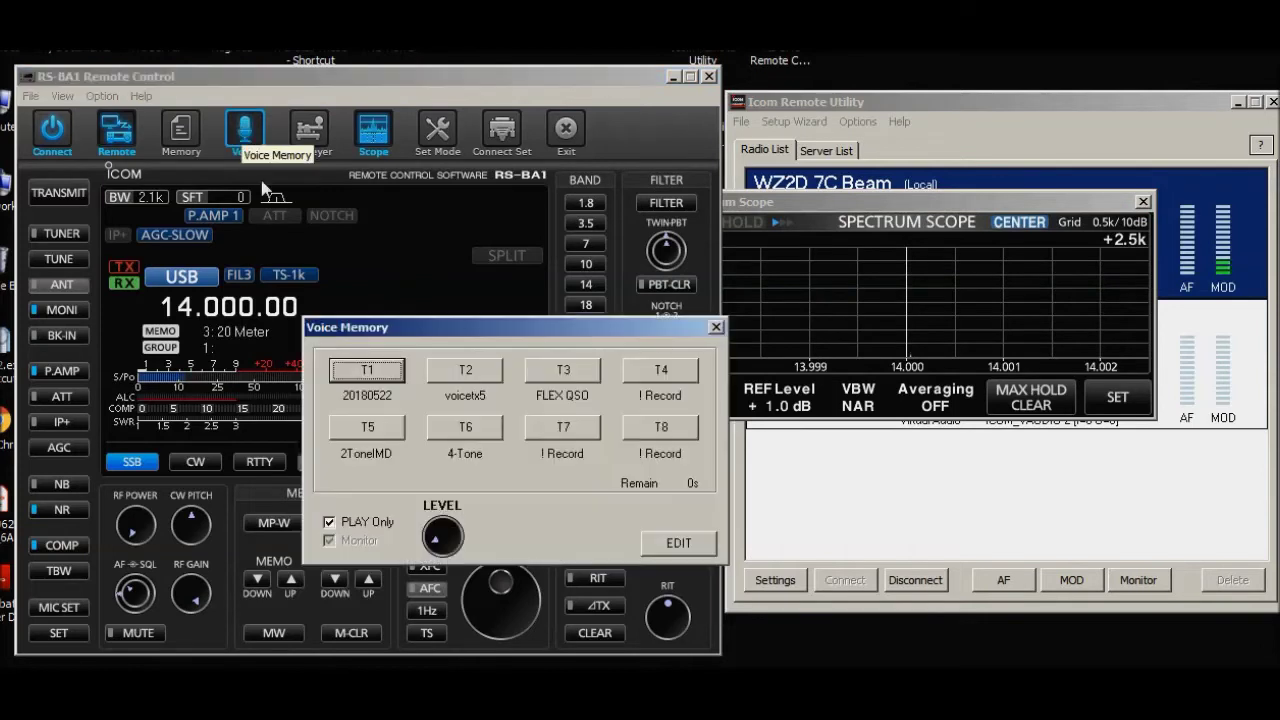
left_click(565, 368)
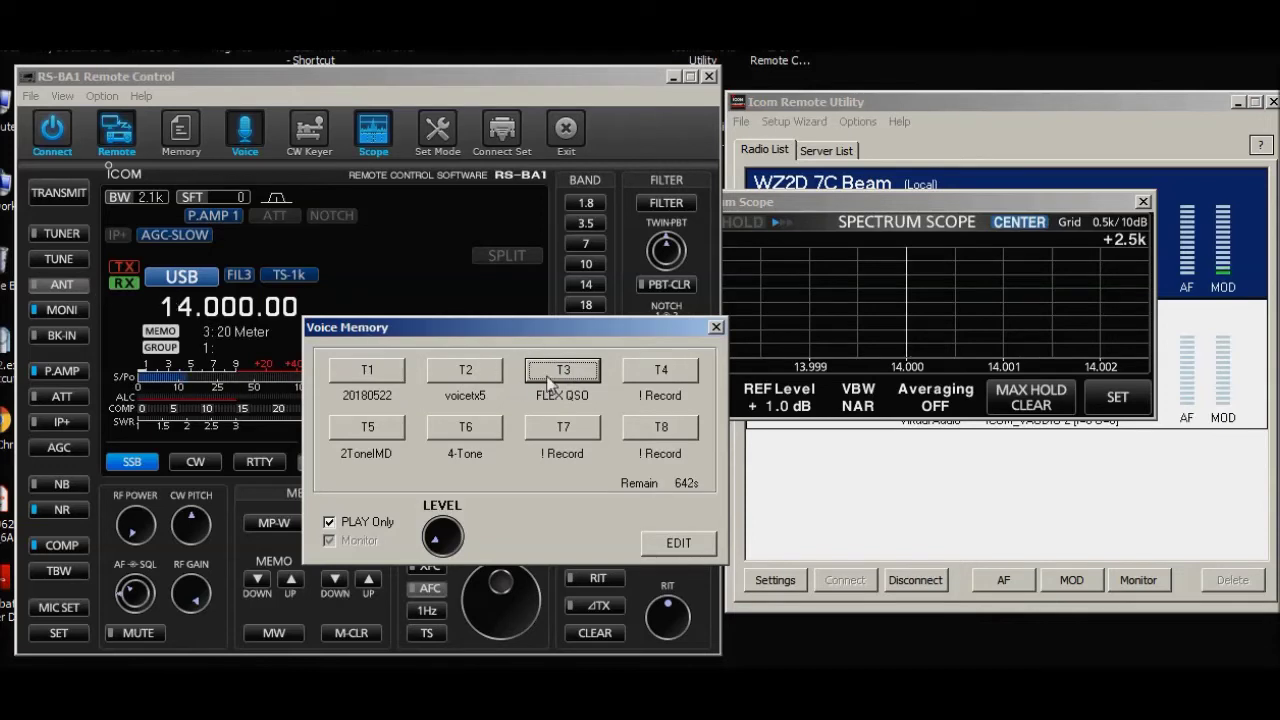
- Turn off PLAY Only and Monitor in Voice Memory, and transmit the T3 FLEX QSO recording
left_click(328, 521)
left_click(328, 521)
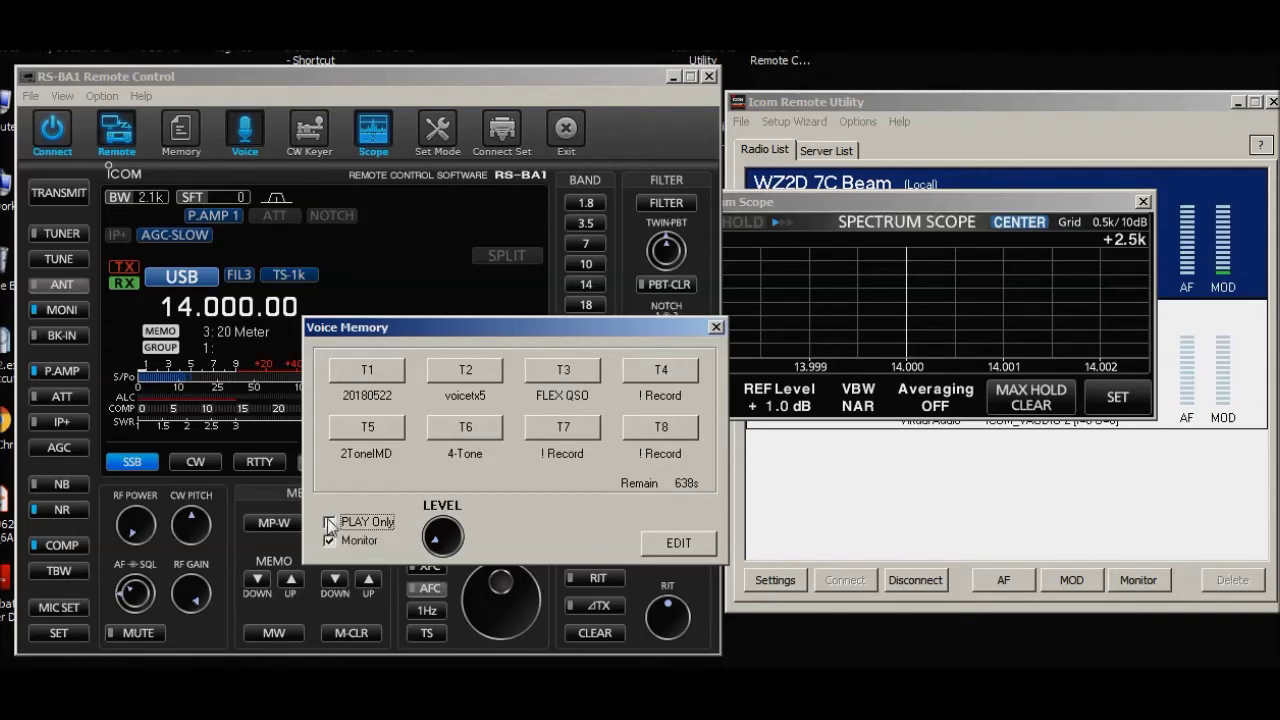
left_click(329, 540)
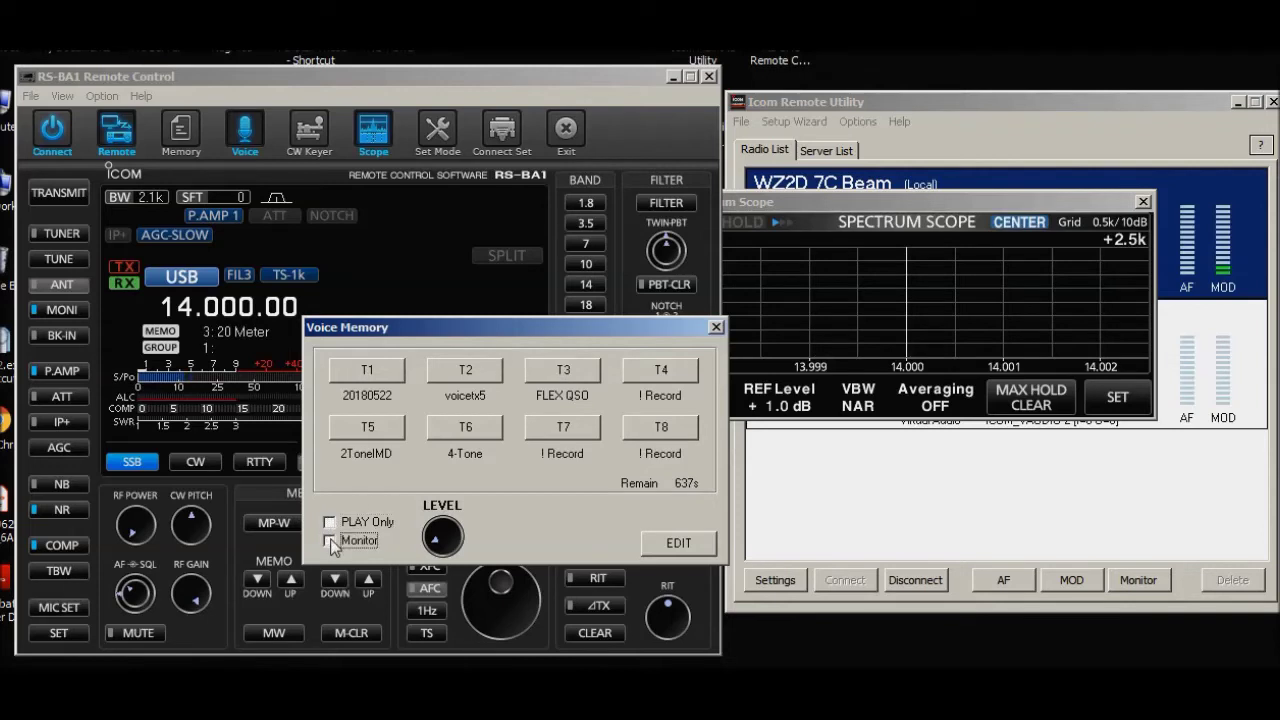
left_click(569, 368)
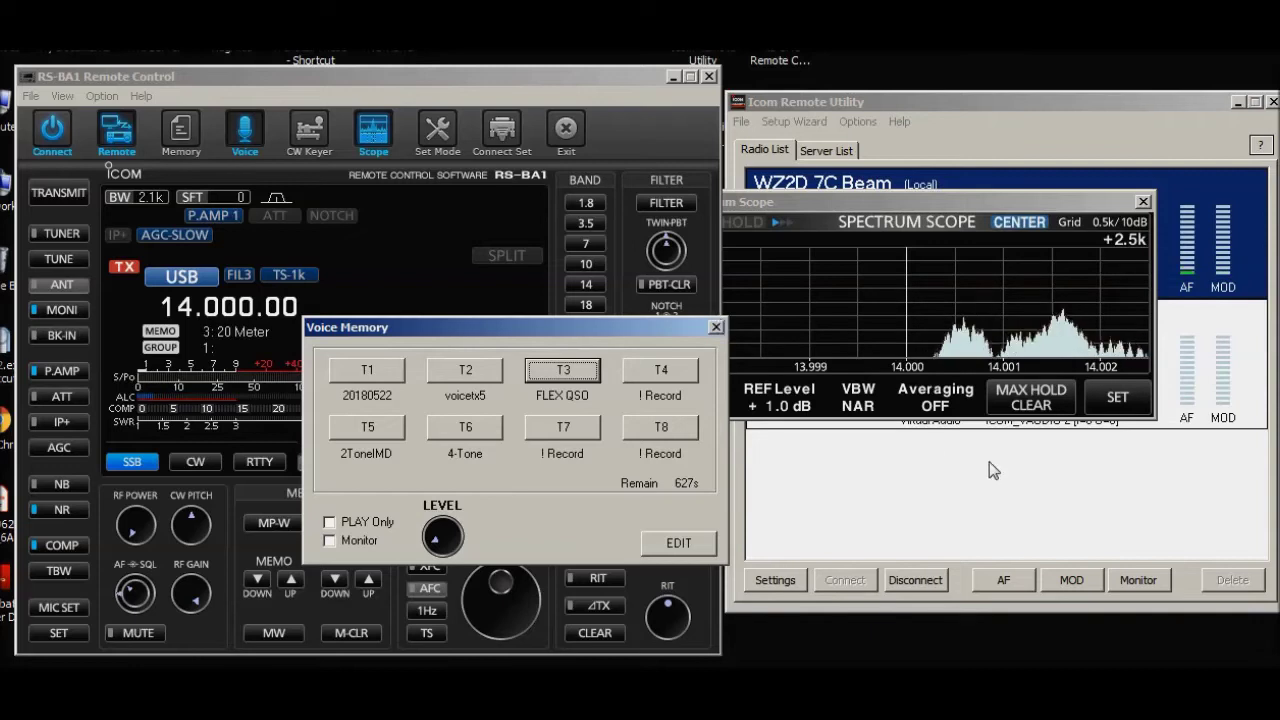
- Compare the 7C Beam radio's selected MOD source during the T3 transmission and after stopping it
left_click(1070, 582)
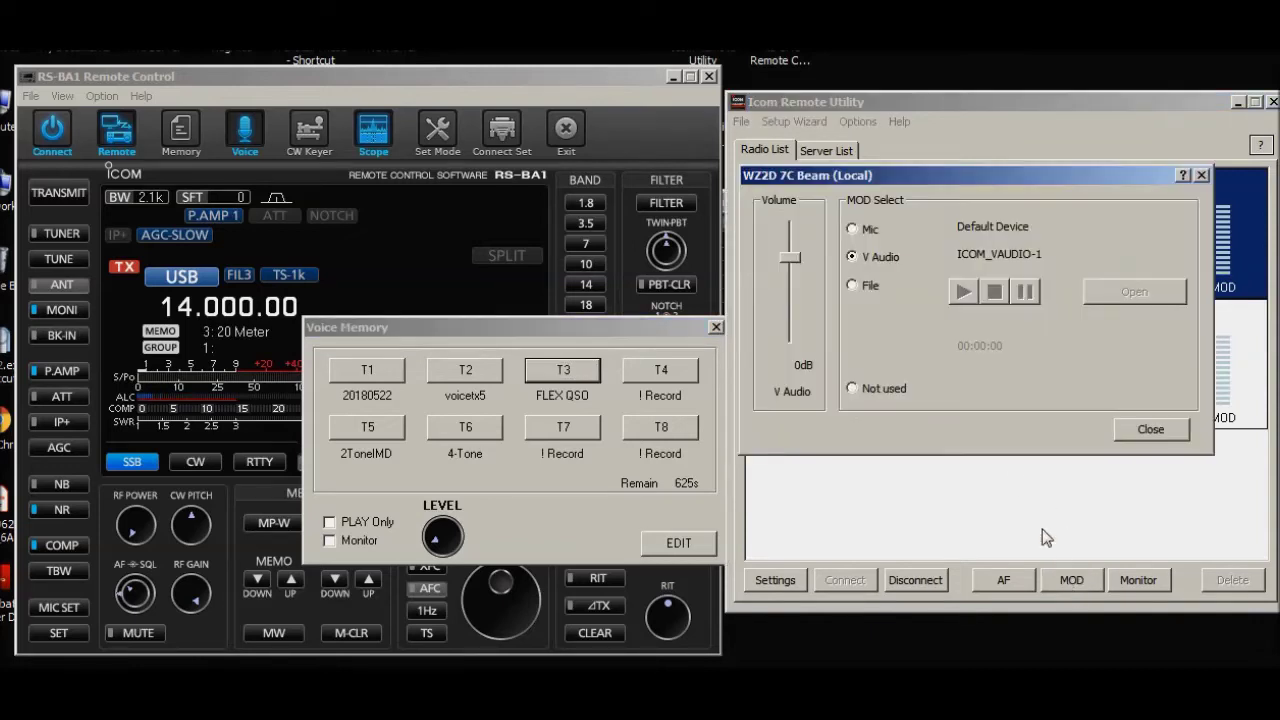
left_click(853, 257)
left_click(567, 367)
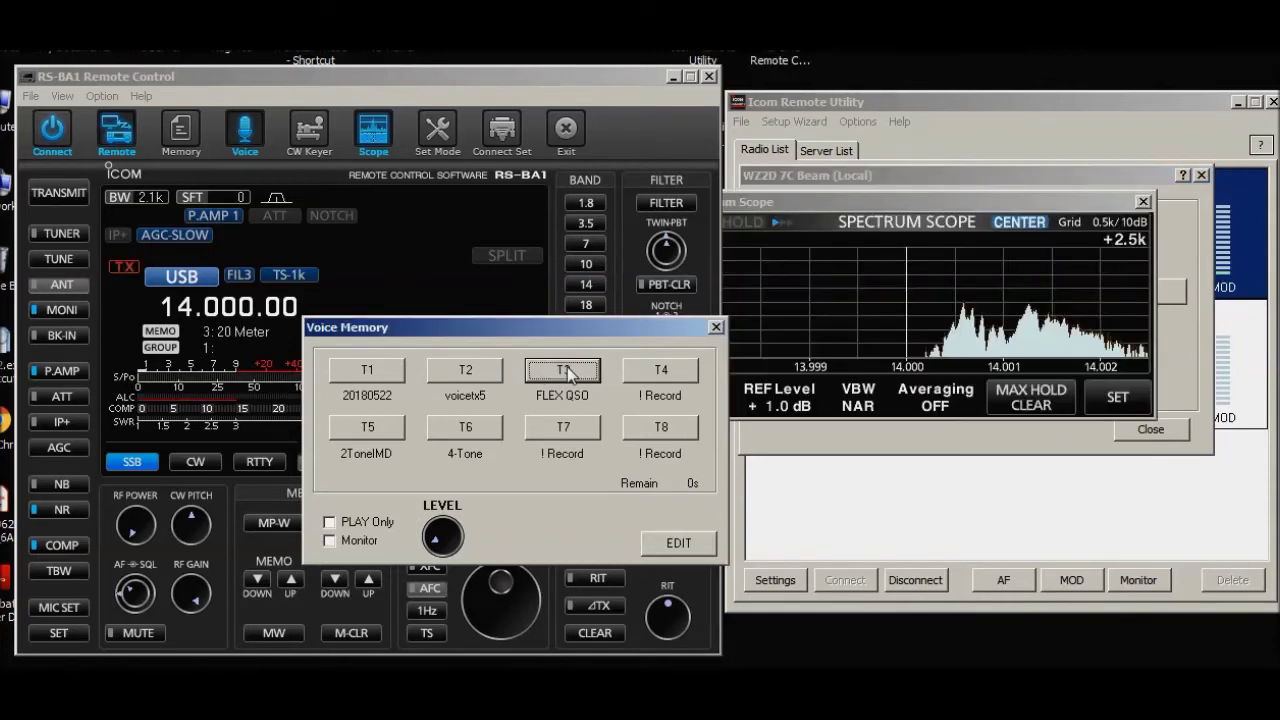
left_click(1067, 579)
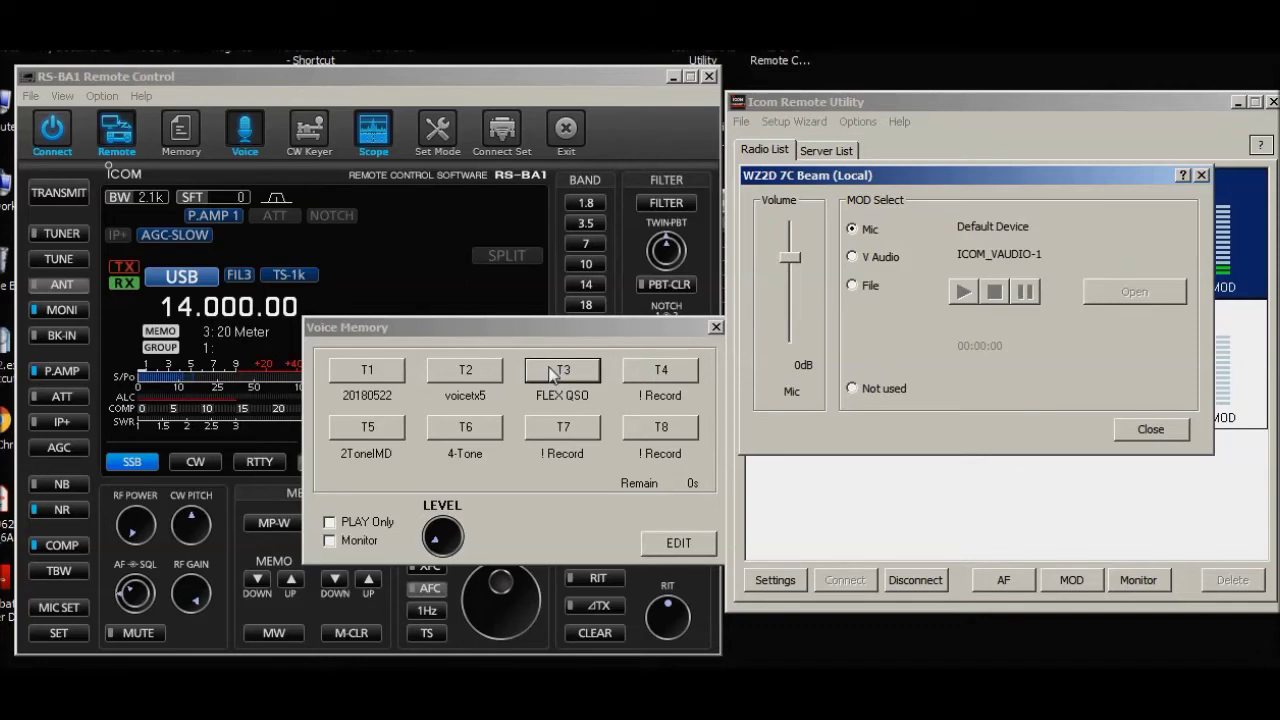
left_click(341, 179)
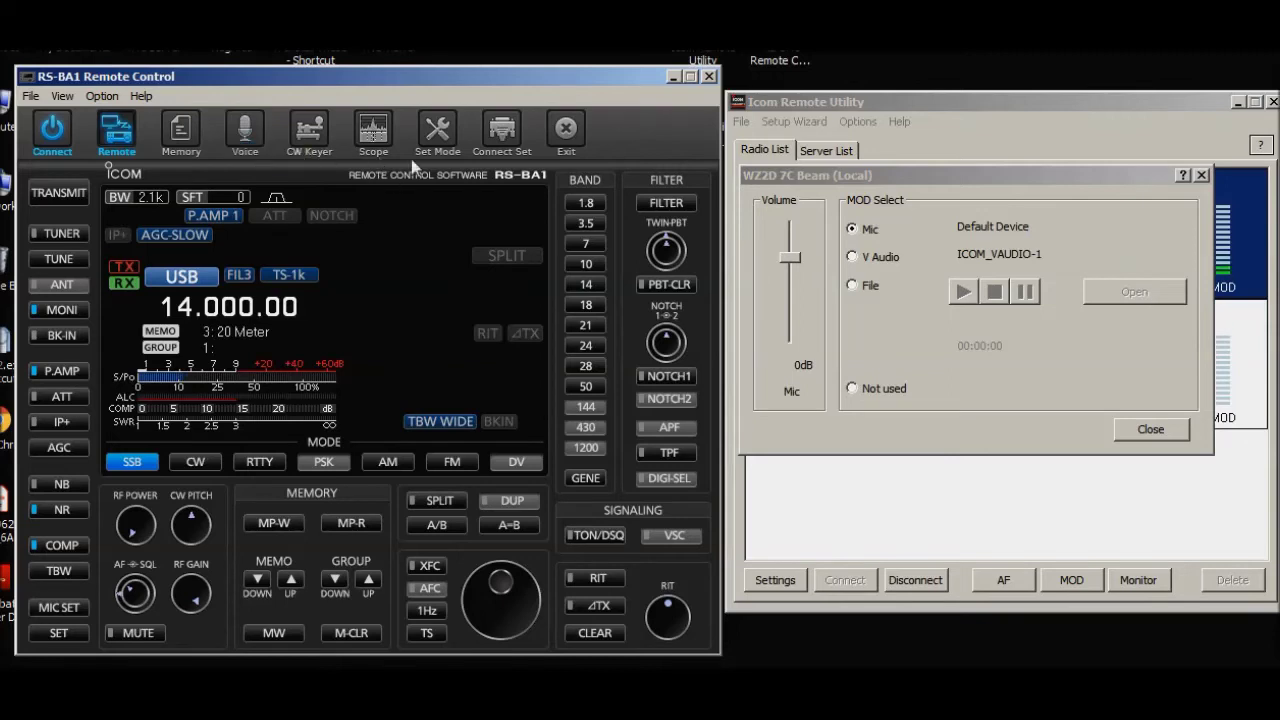
- Place Voice Memory beside MOD Select, transmit and stop T3 again to watch the source change, and close both windows
left_click(238, 136)
left_click_drag(456, 335, 276, 336)
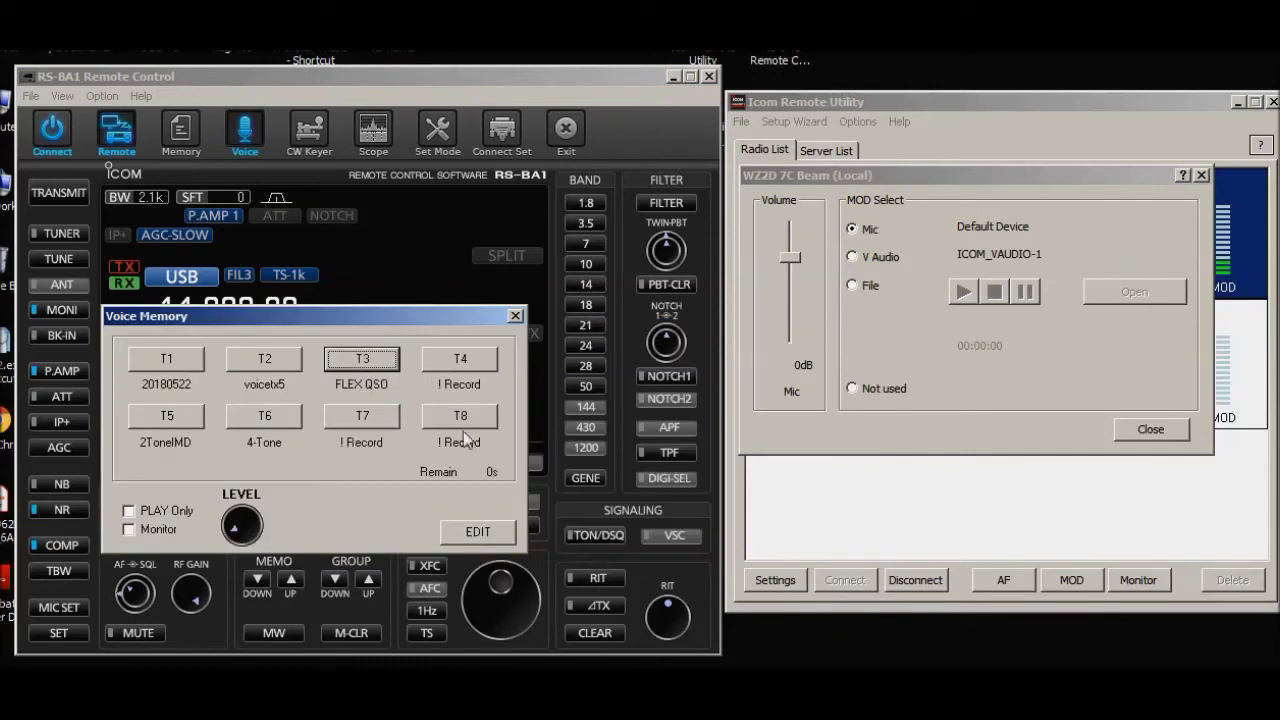
left_click(362, 360)
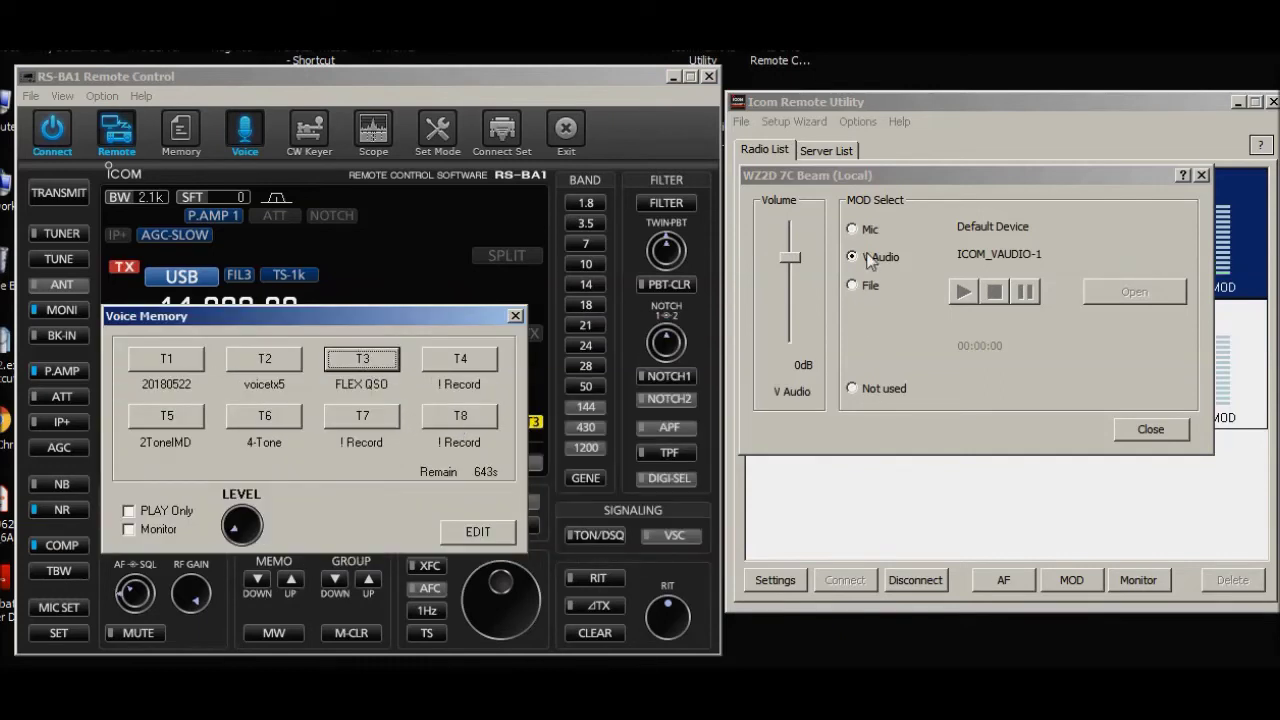
left_click(361, 368)
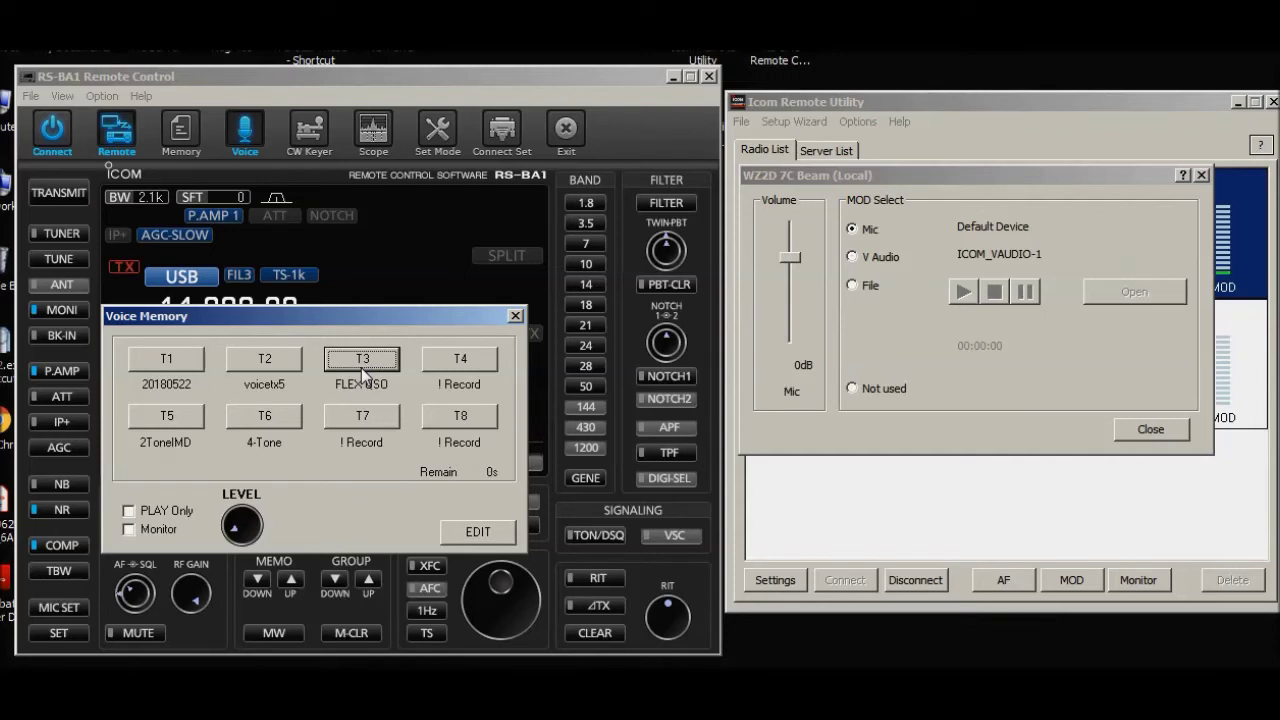
left_click(515, 314)
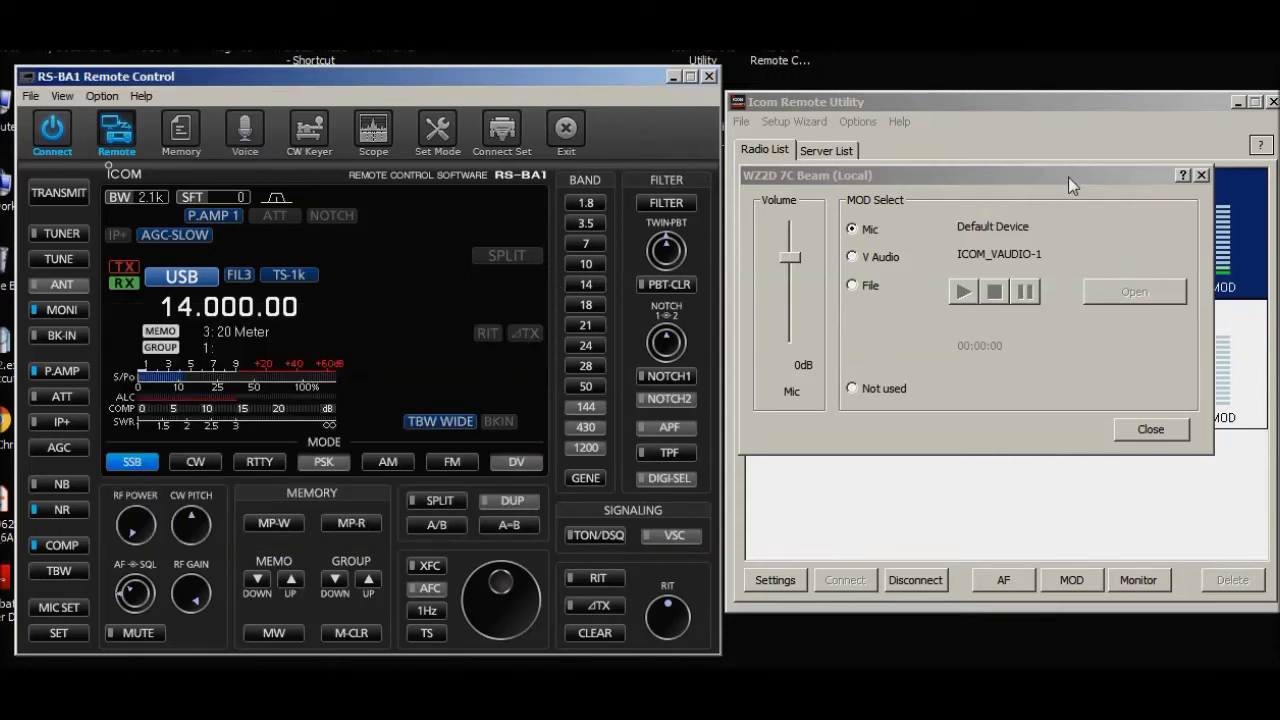
left_click(1202, 174)
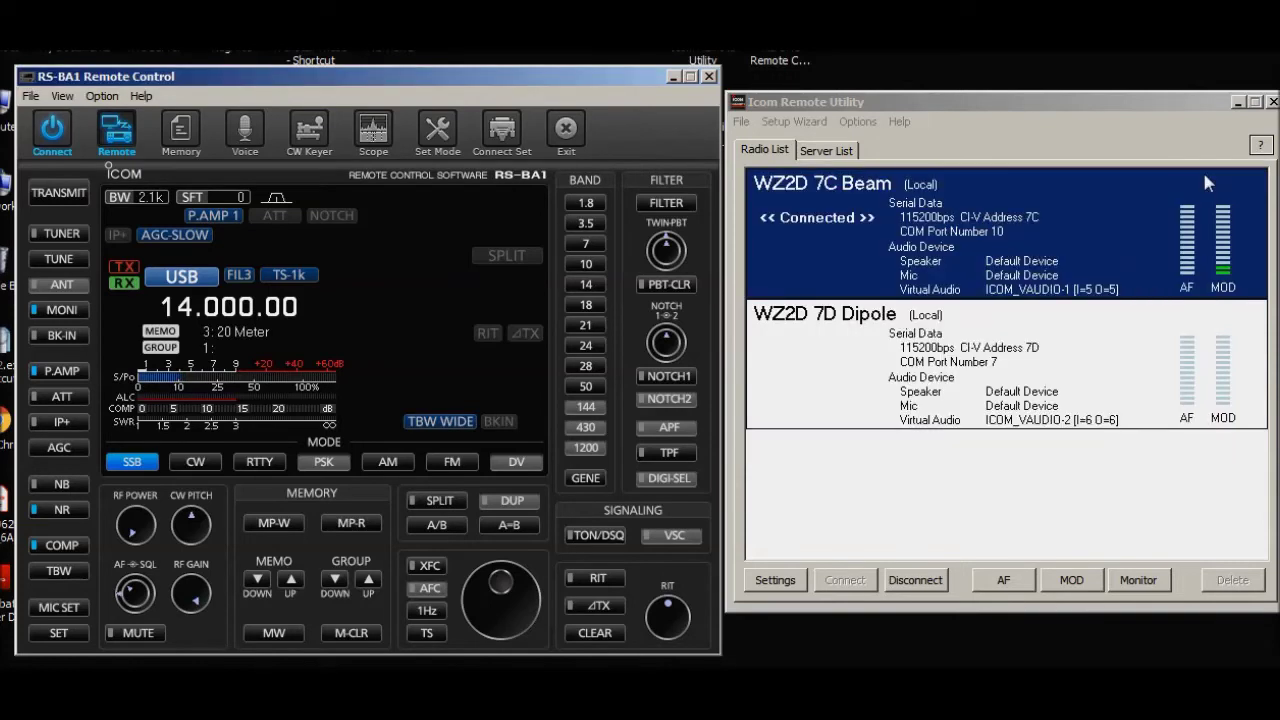
- Disconnect RS-BA1 Remote Control from the radio, then disconnect the 7C Beam radio in Icom Remote Utility
left_click(52, 130)
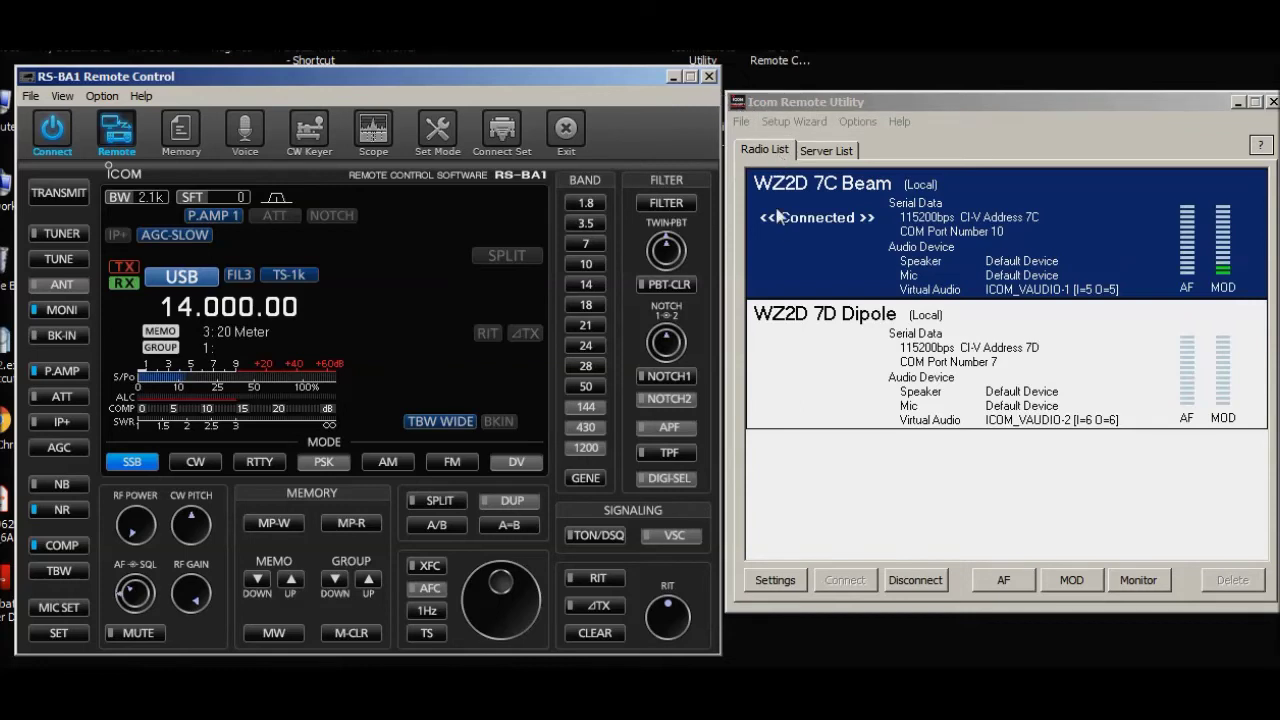
left_click(60, 124)
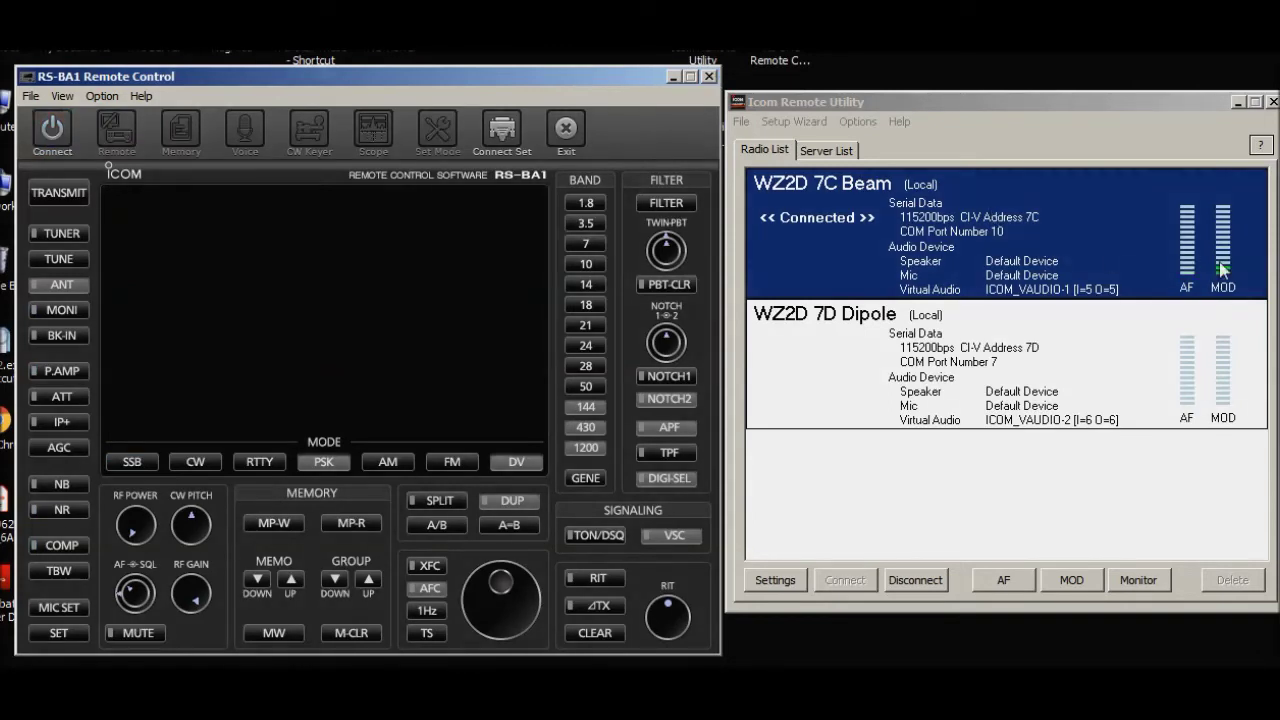
right_click(838, 221)
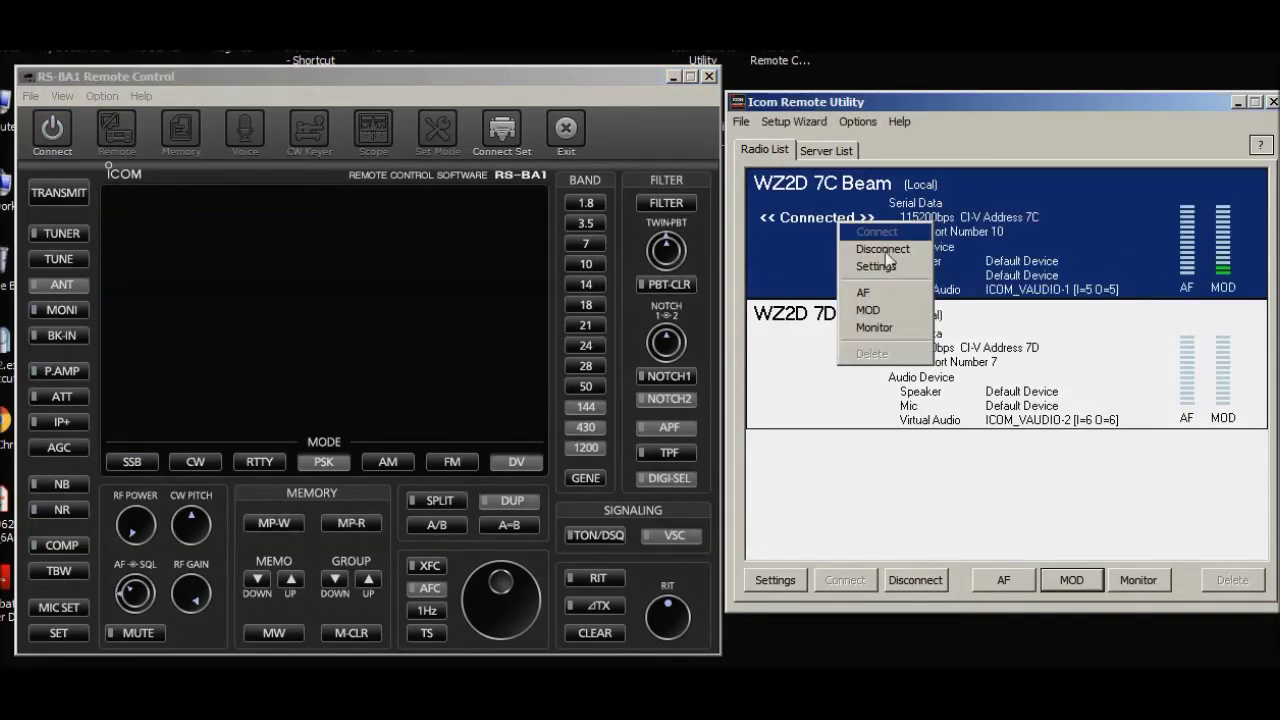
left_click(883, 248)
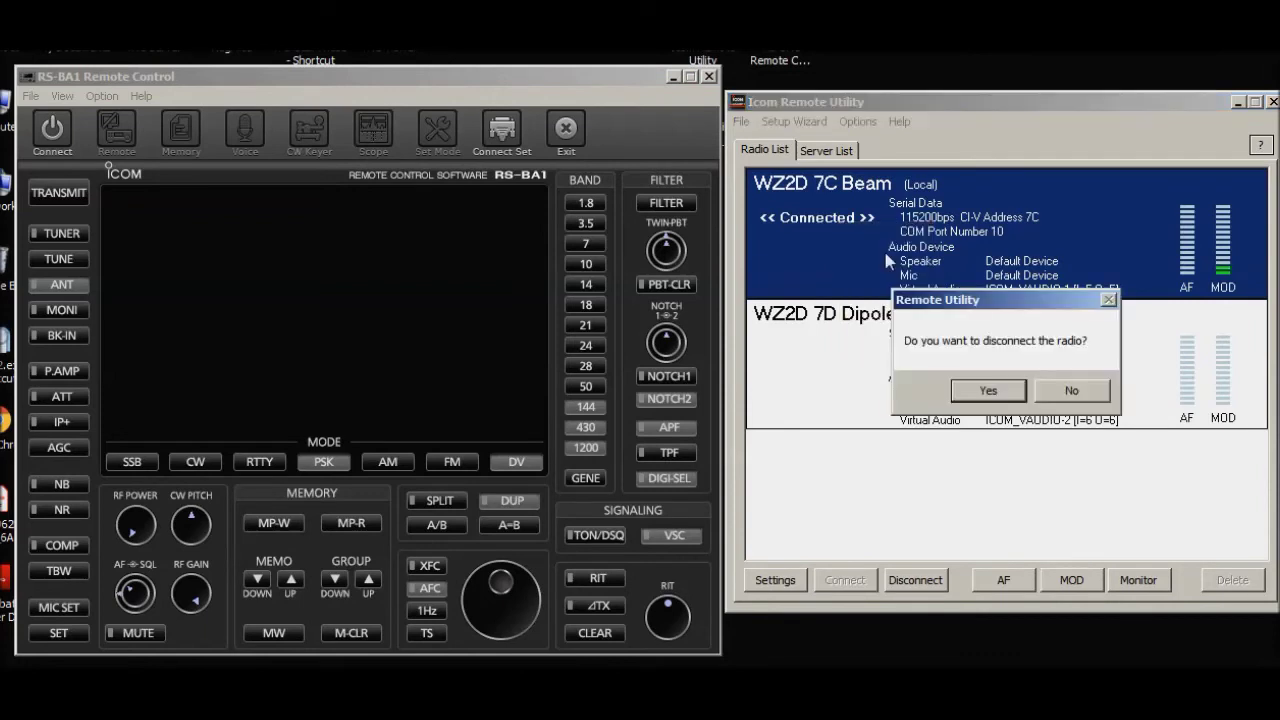
left_click(988, 391)
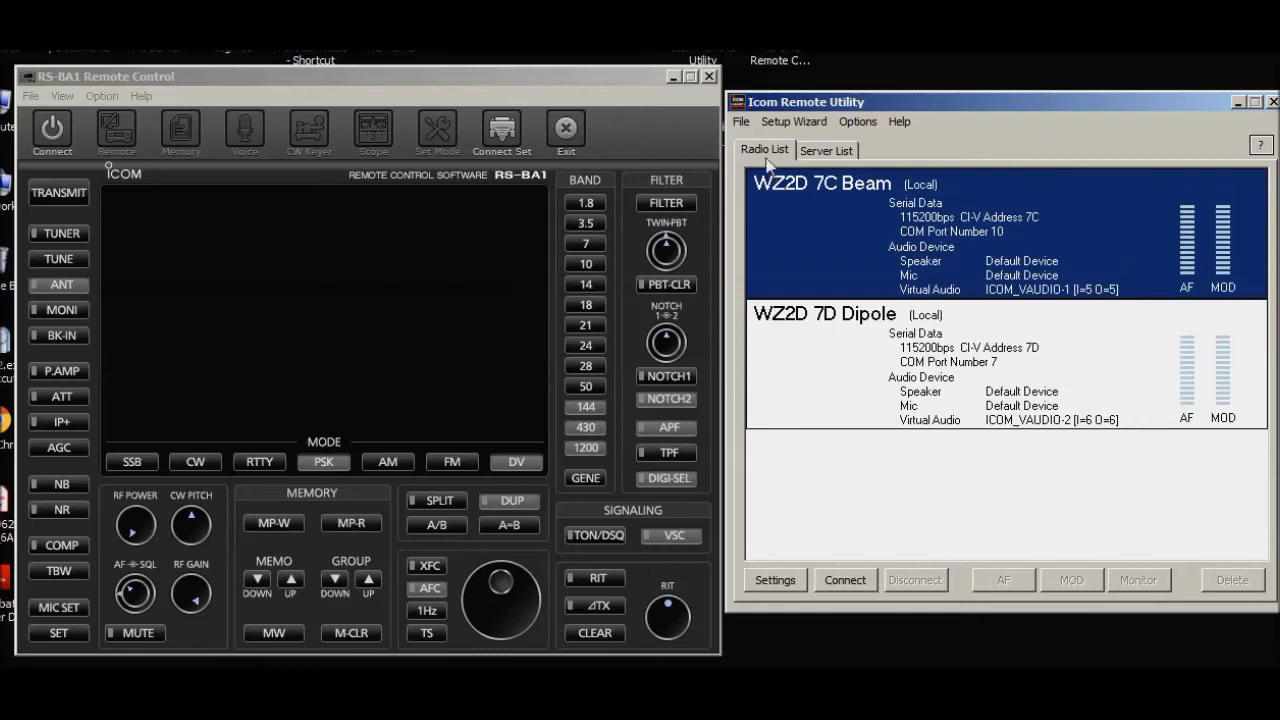
- Close RS-BA1 Remote Control and end the VNC session with the remote computer
left_click(707, 78)
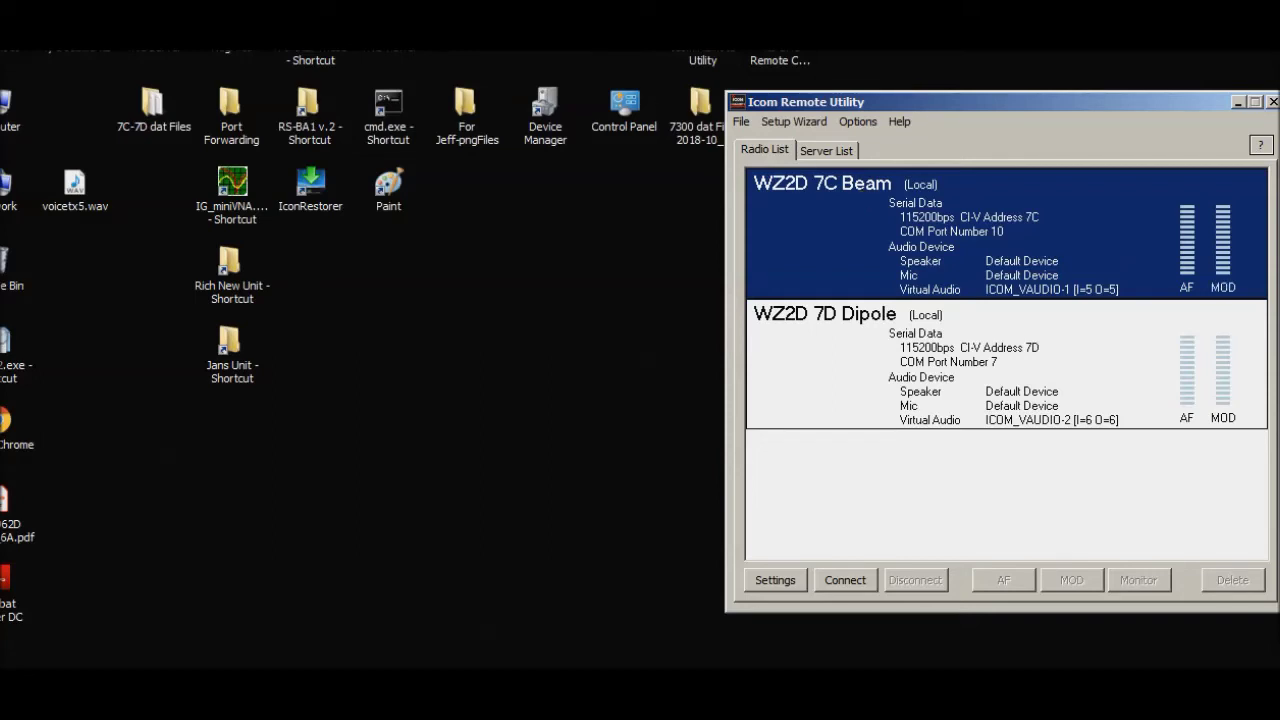
key("alt+F4")
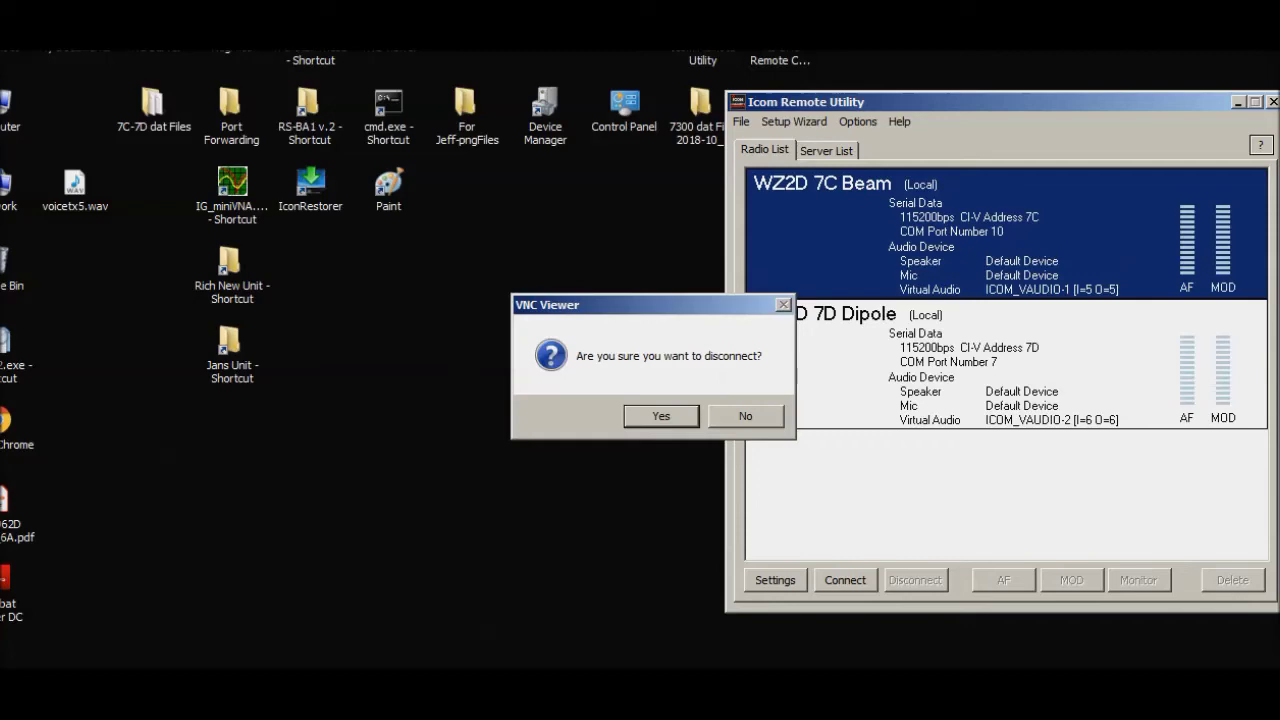
left_click(647, 418)
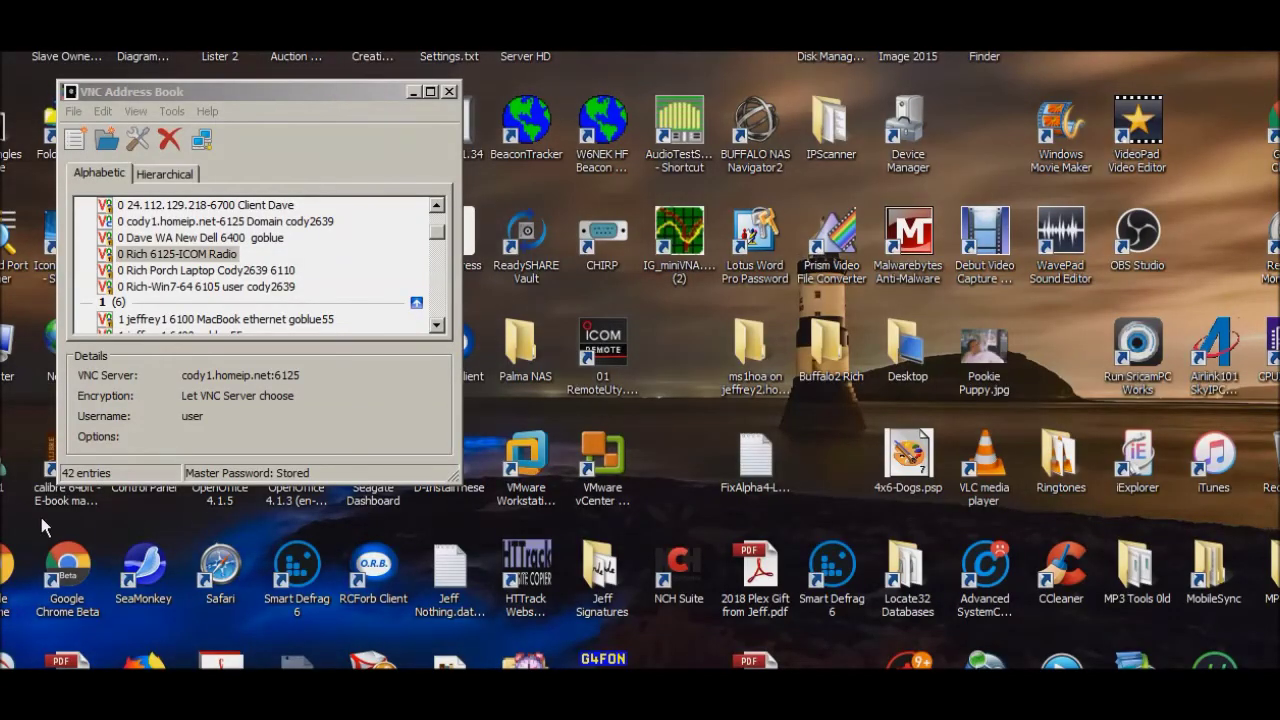